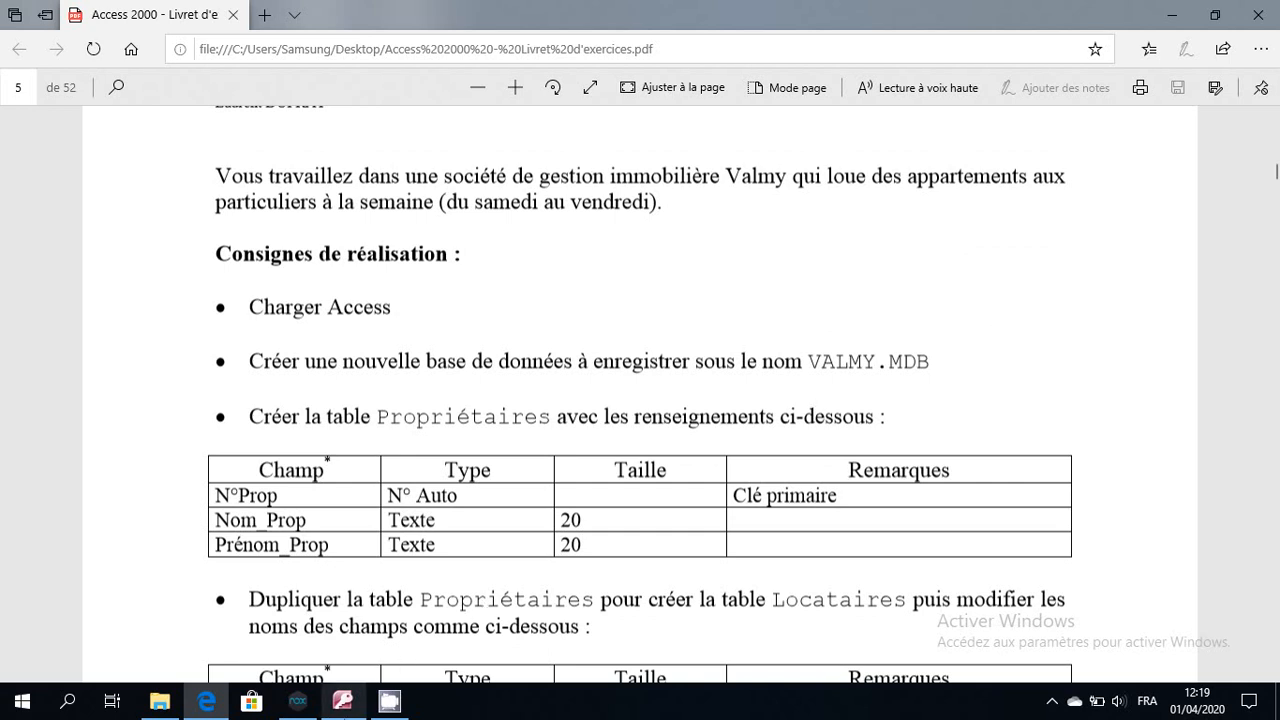
# - In Access, review the proprietaire table's field types and sizes in Design view against the exercise booklet, and close the table
pyautogui.click(342, 700)
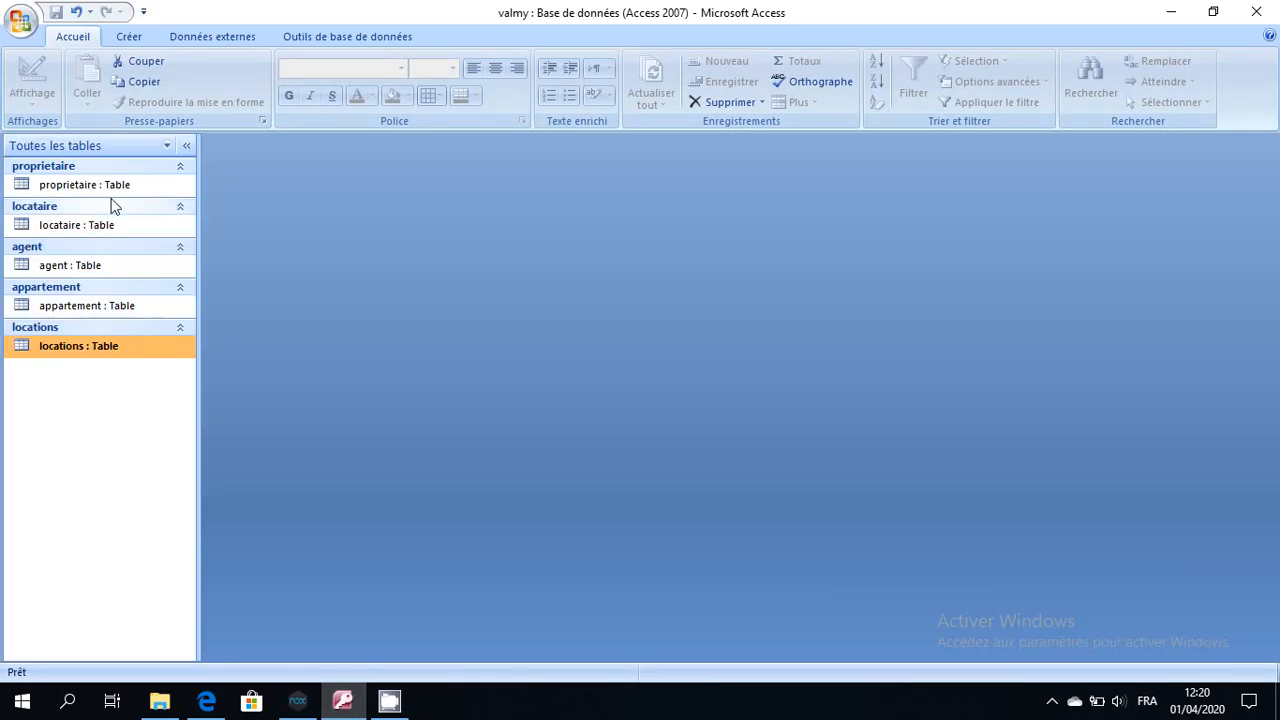
pyautogui.click(104, 189)
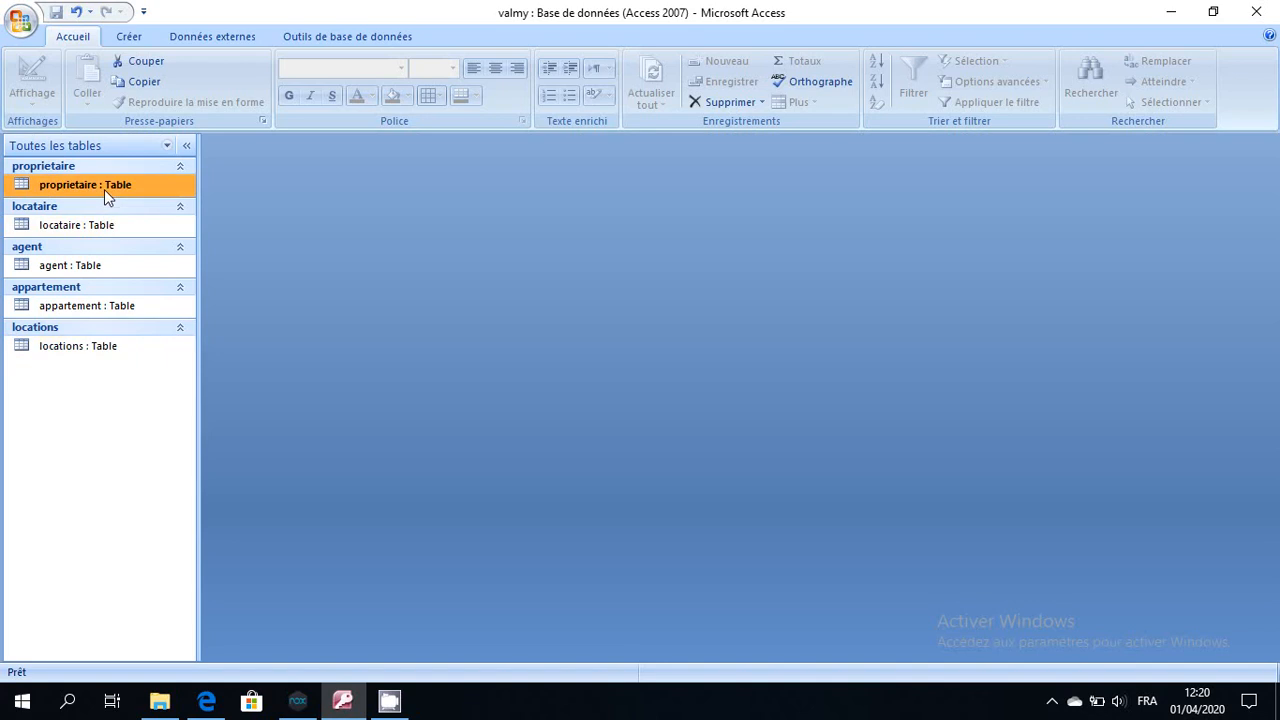
pyautogui.doubleClick(104, 189)
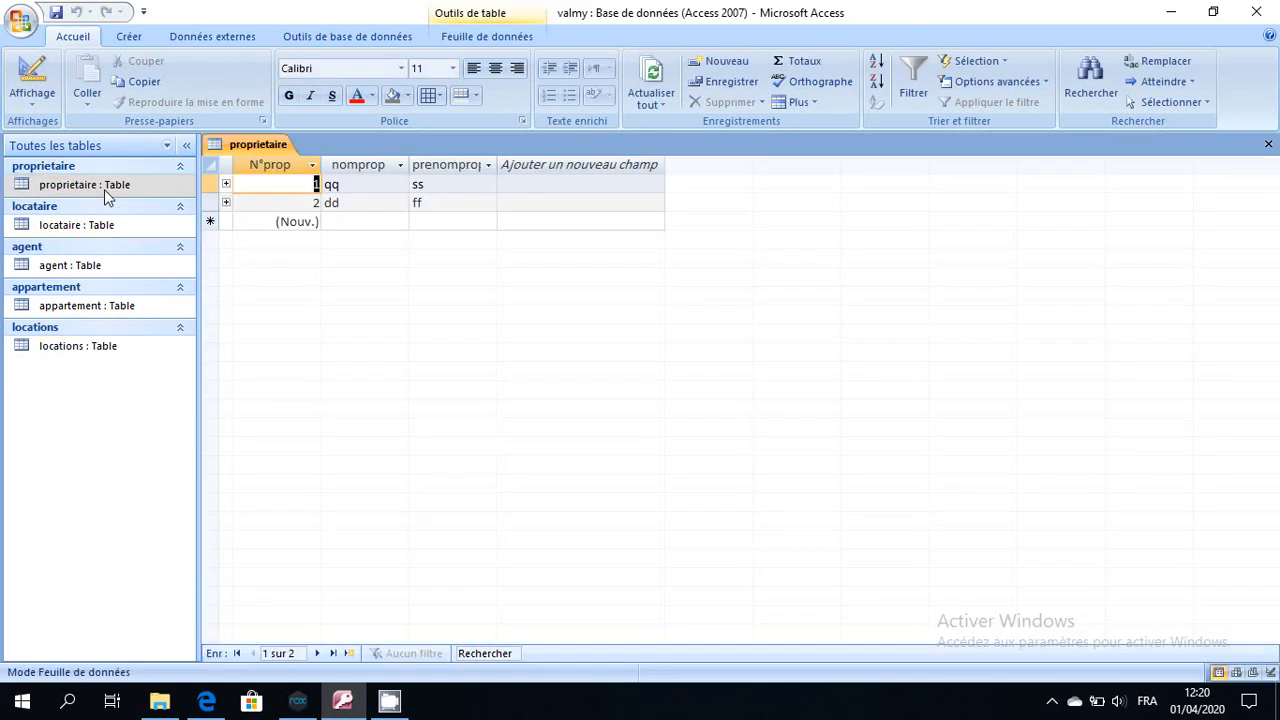
pyautogui.click(36, 80)
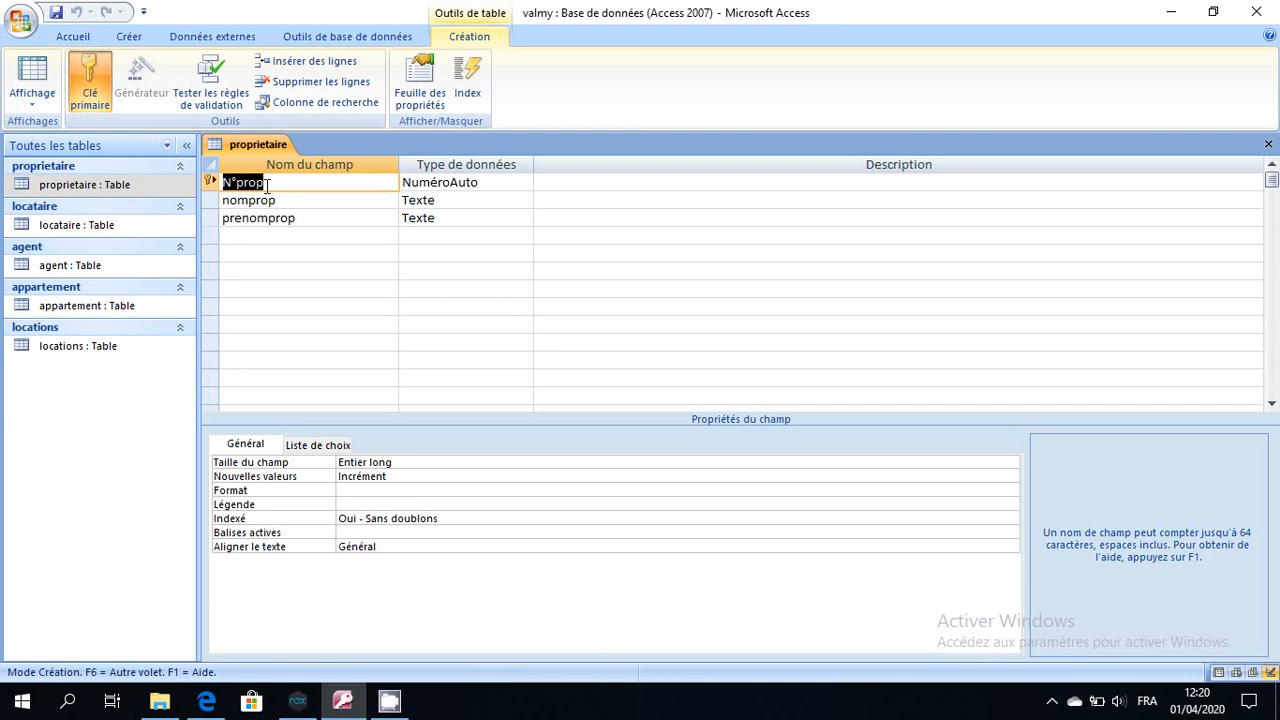
pyautogui.click(474, 199)
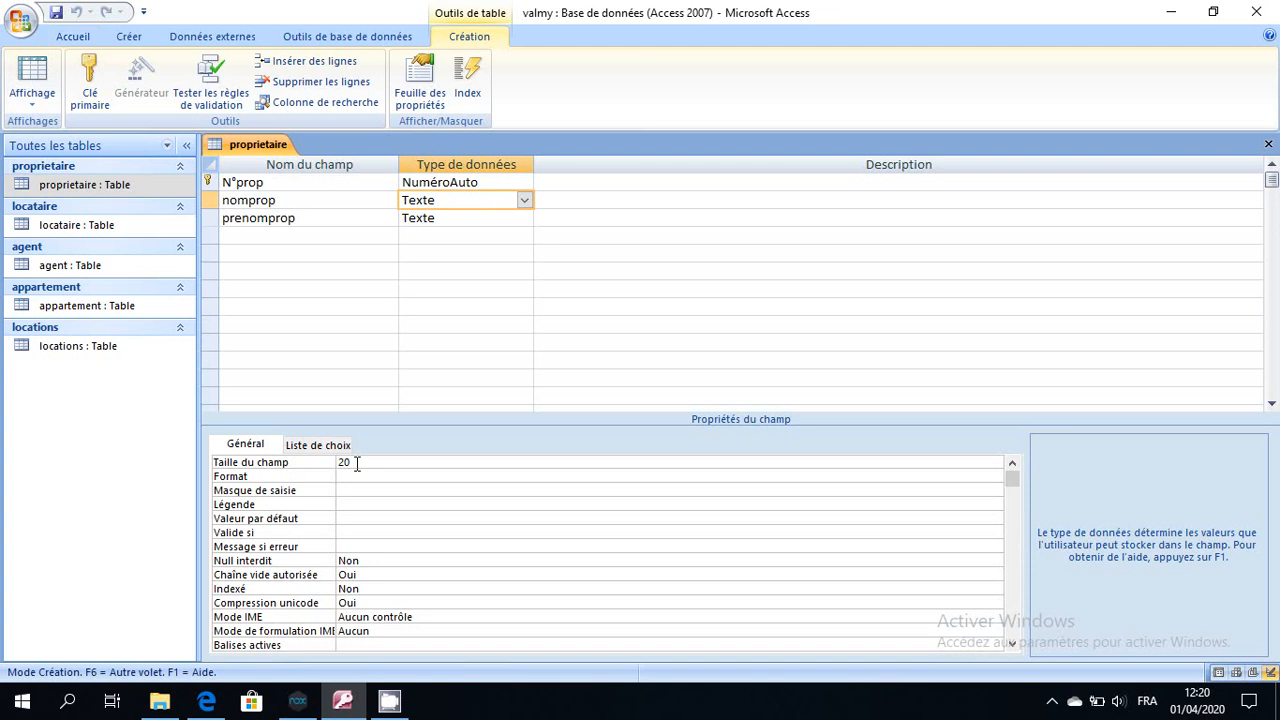
pyautogui.click(206, 702)
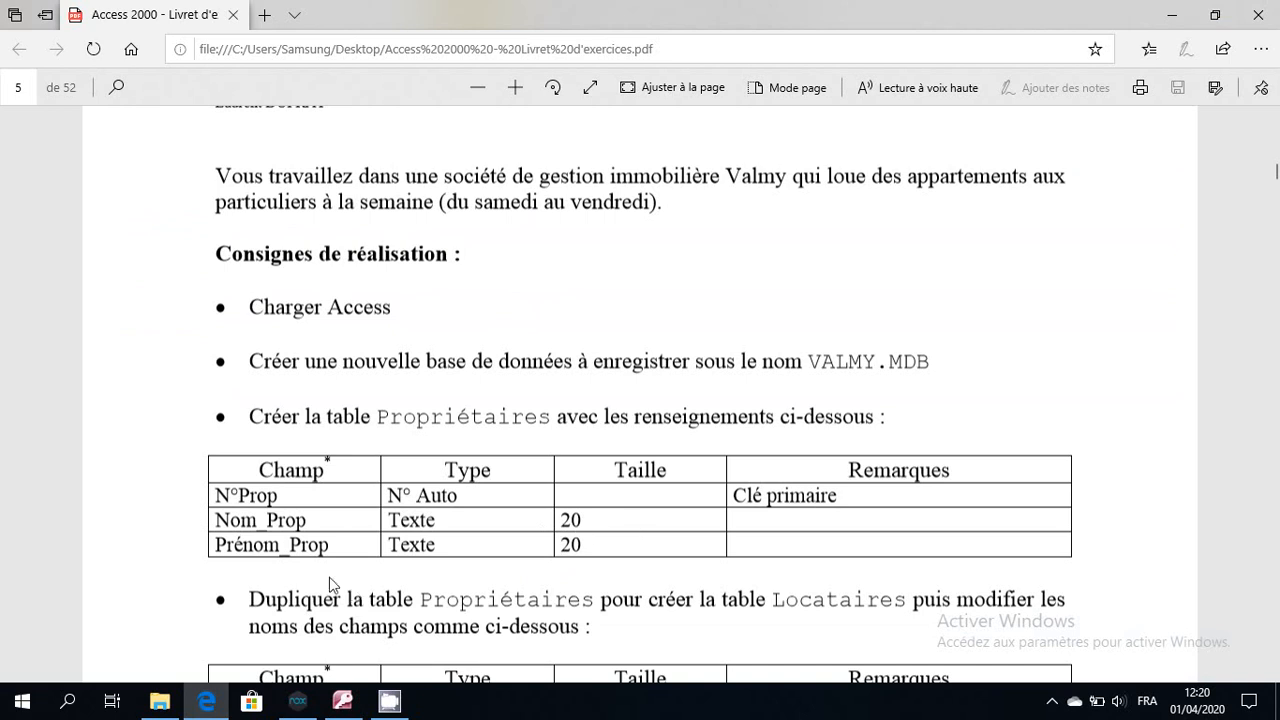
pyautogui.click(342, 700)
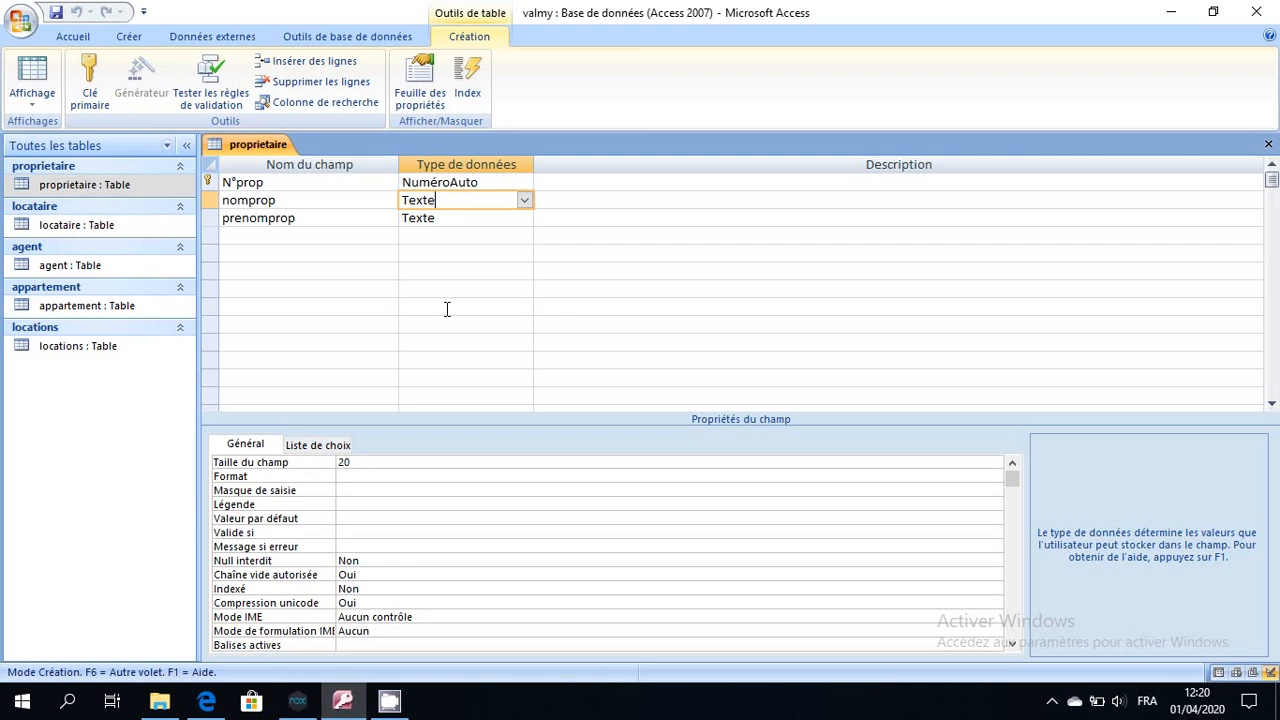
pyautogui.click(452, 218)
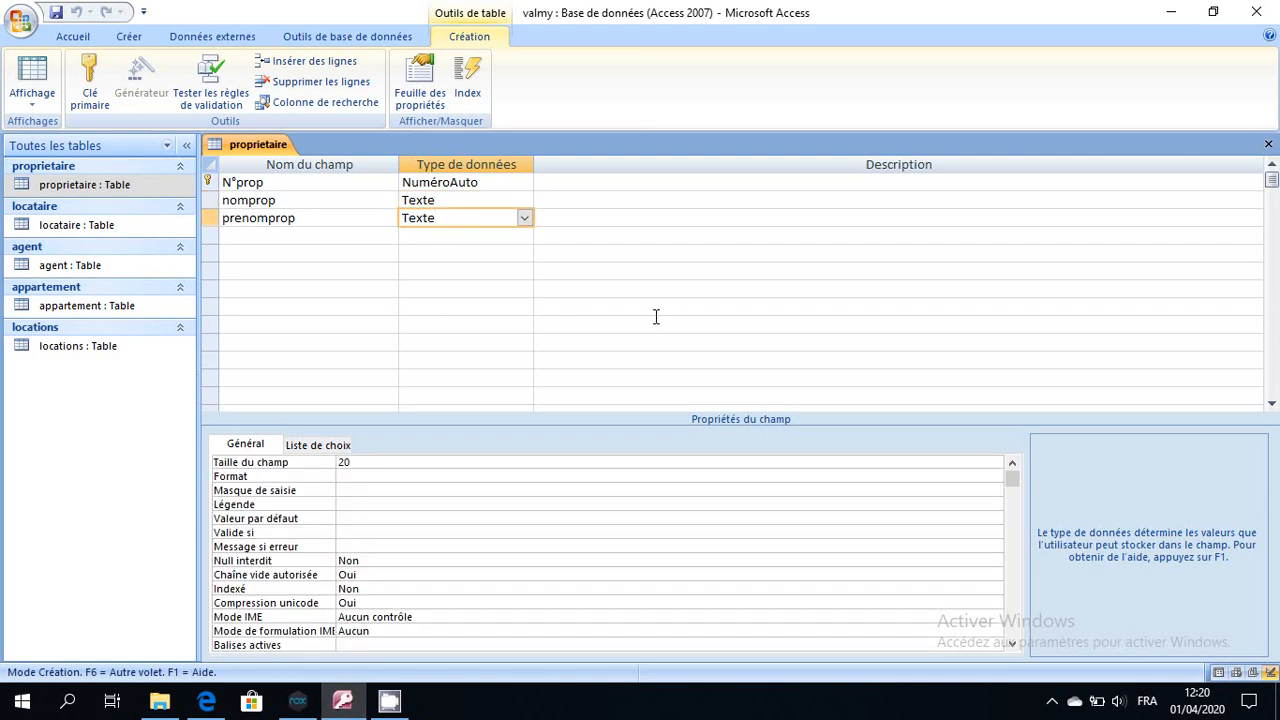
pyautogui.click(1268, 144)
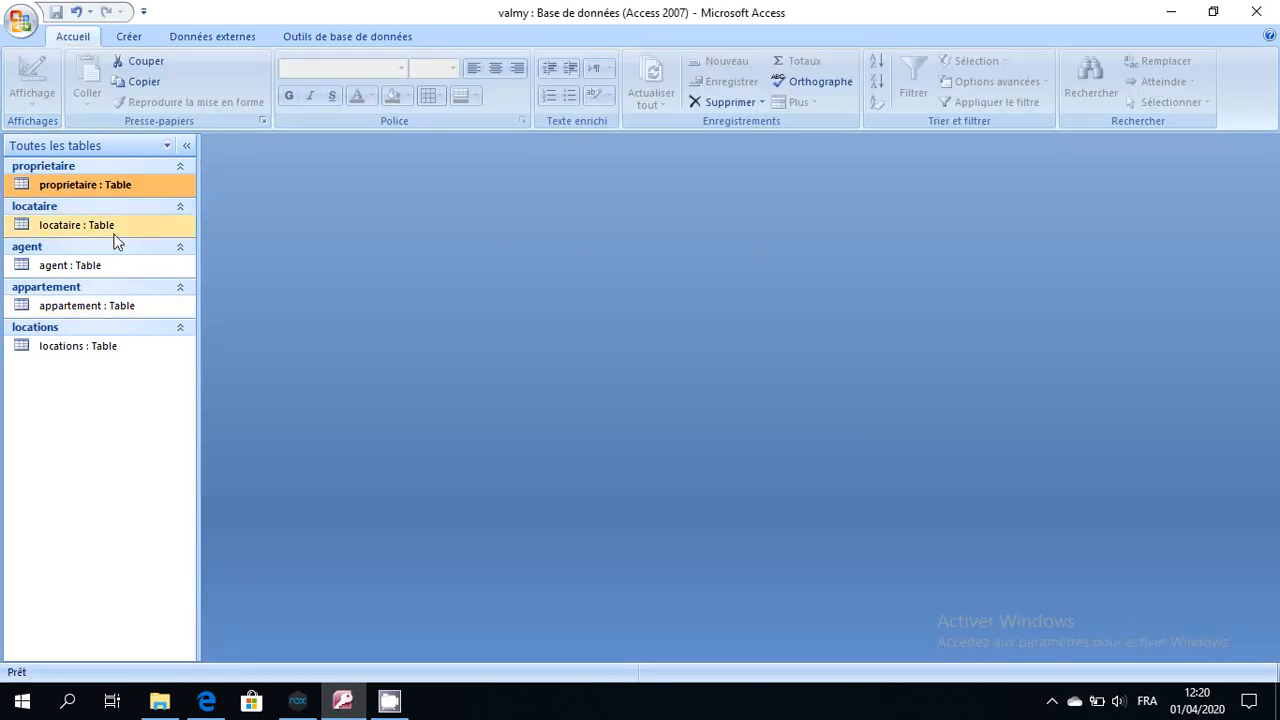
# - Read the exercise booklet's instructions for duplicating Propriétaires into the Locataires and Agents tables, and return to Access
pyautogui.click(206, 701)
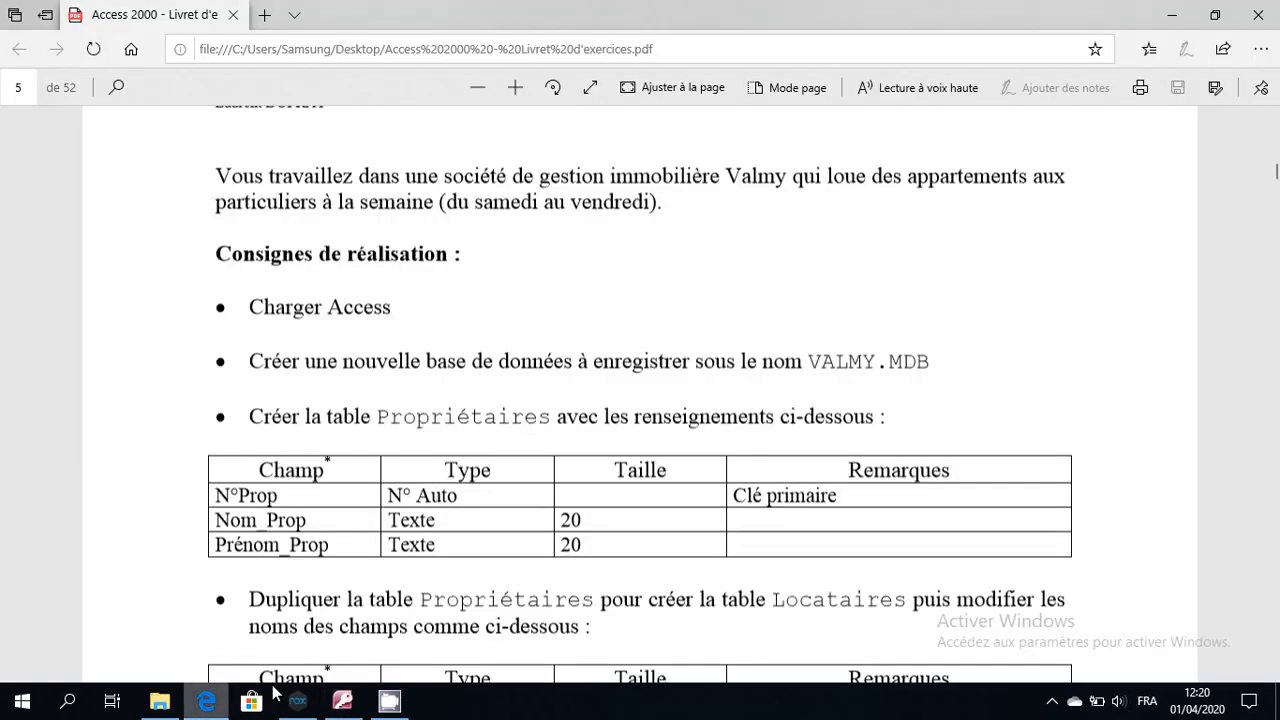
pyautogui.scroll(-5, 469, 572)
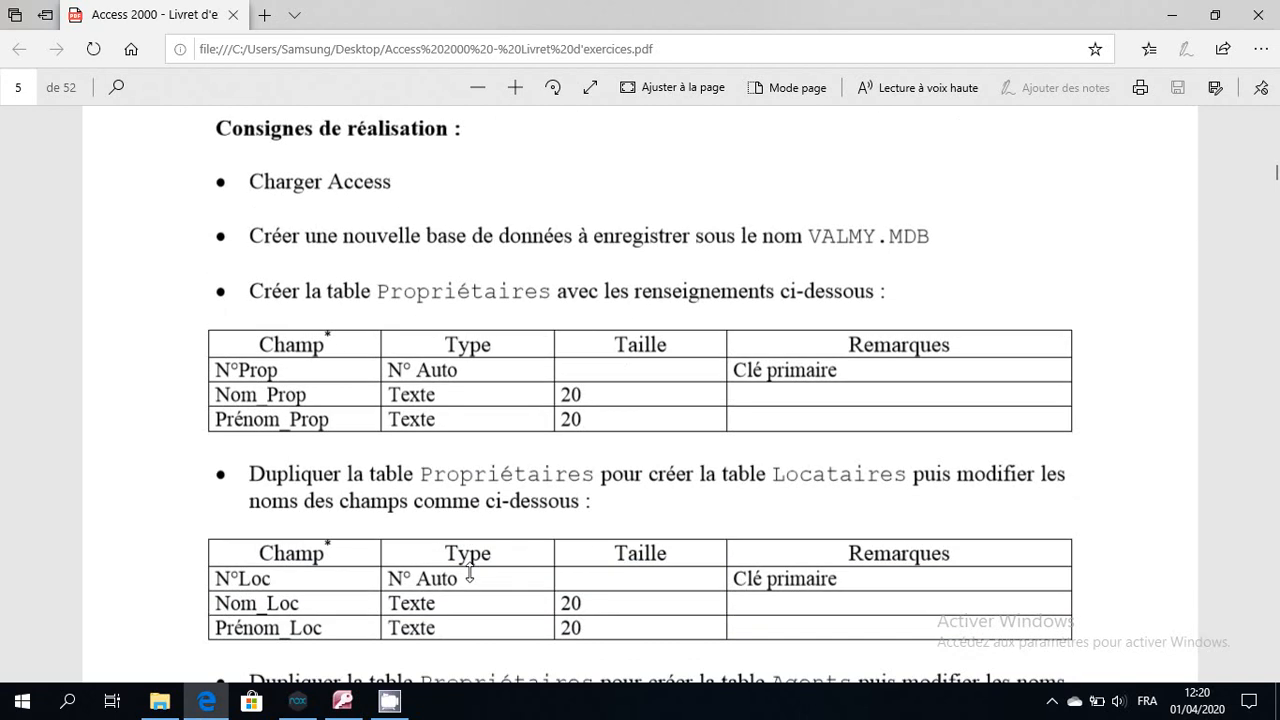
pyautogui.scroll(-2, 469, 572)
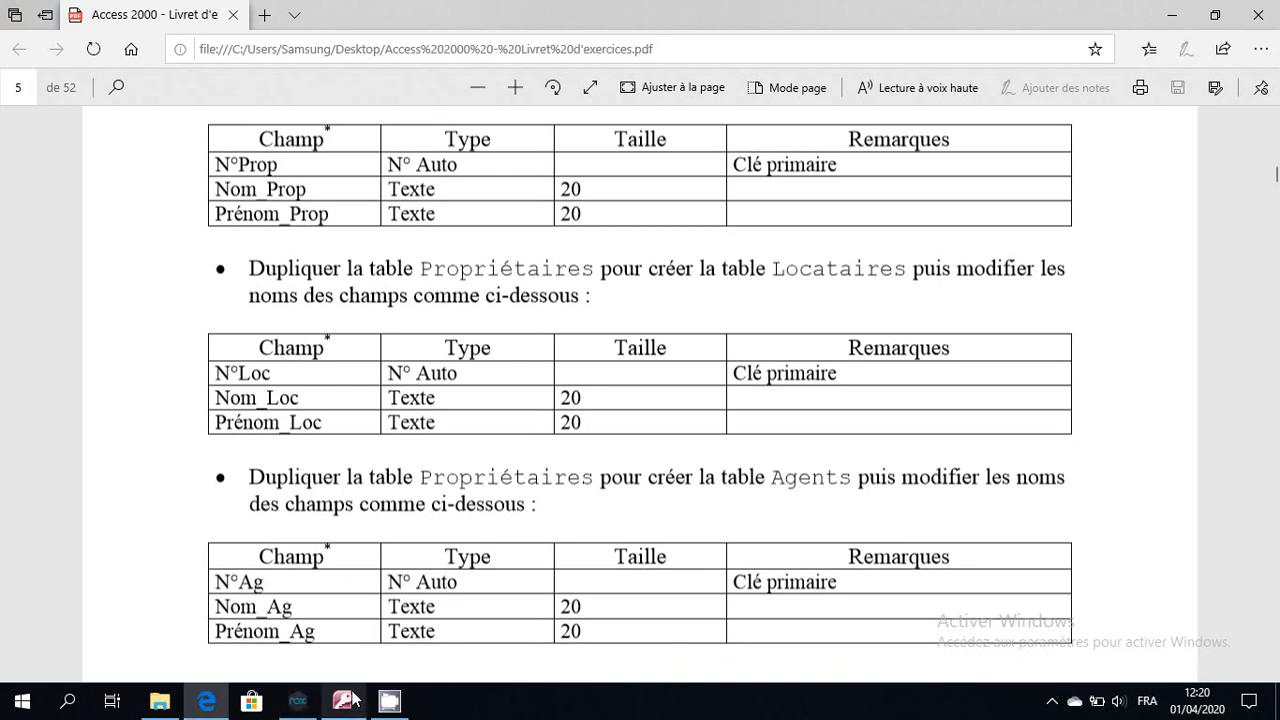
pyautogui.moveTo(350, 699)
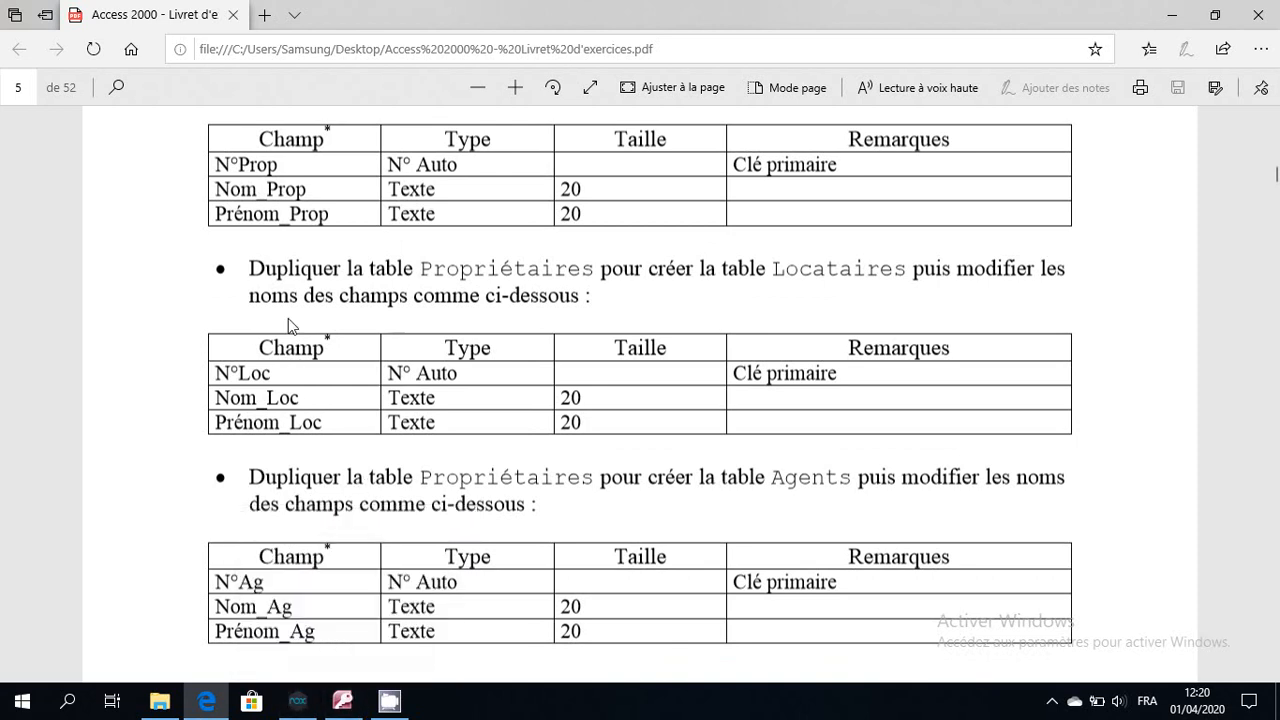
pyautogui.click(343, 702)
pyautogui.click(343, 702)
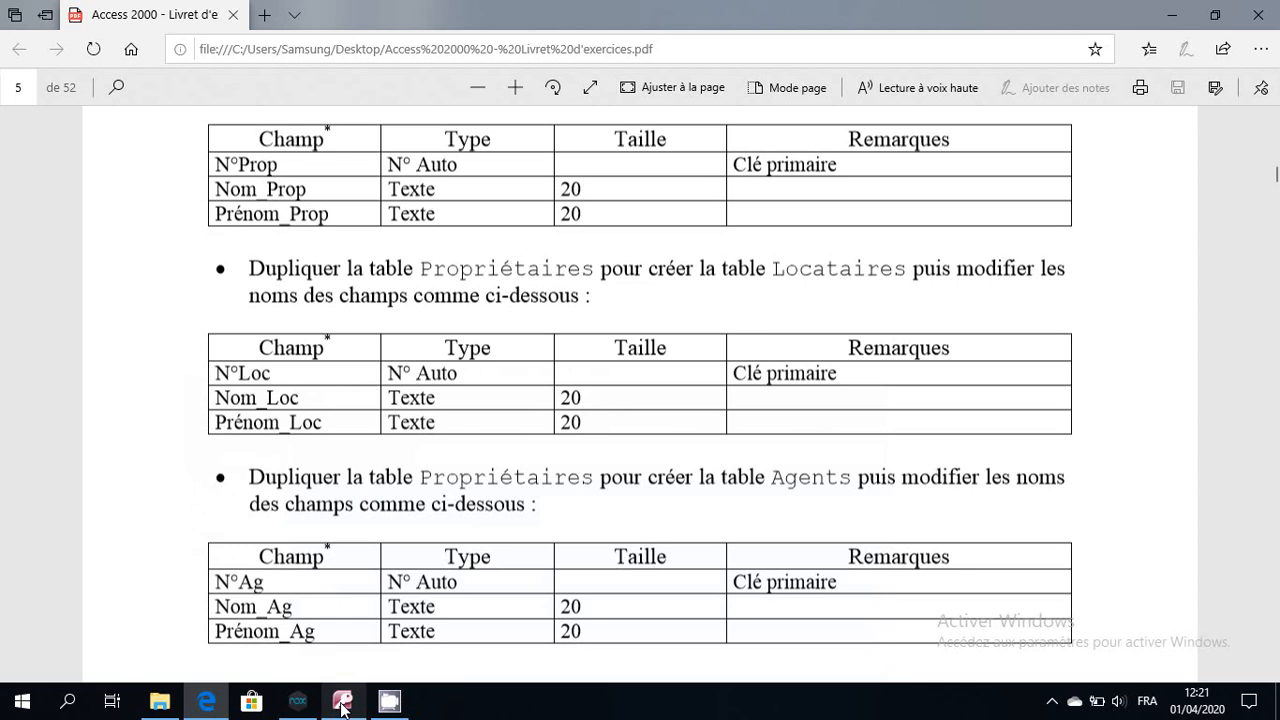
pyautogui.click(343, 702)
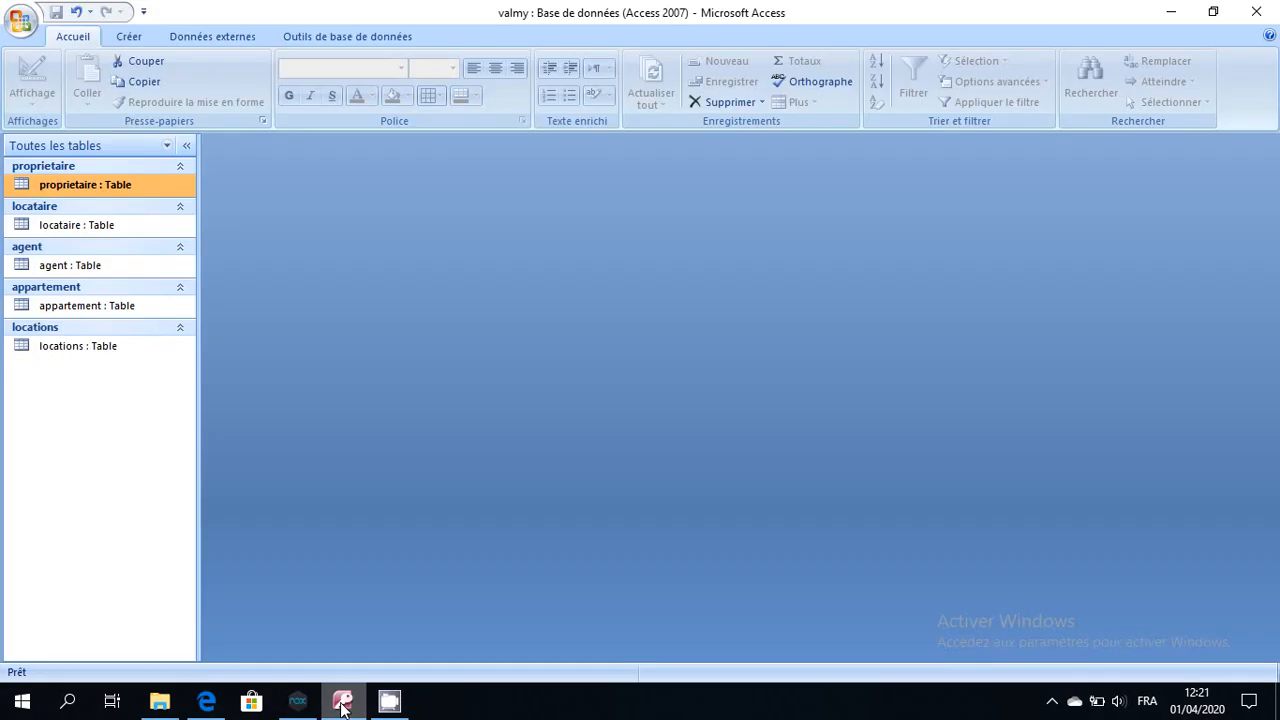
# - Duplicate the proprietaire table under the name aaa, copying the structure only
pyautogui.rightClick(84, 193)
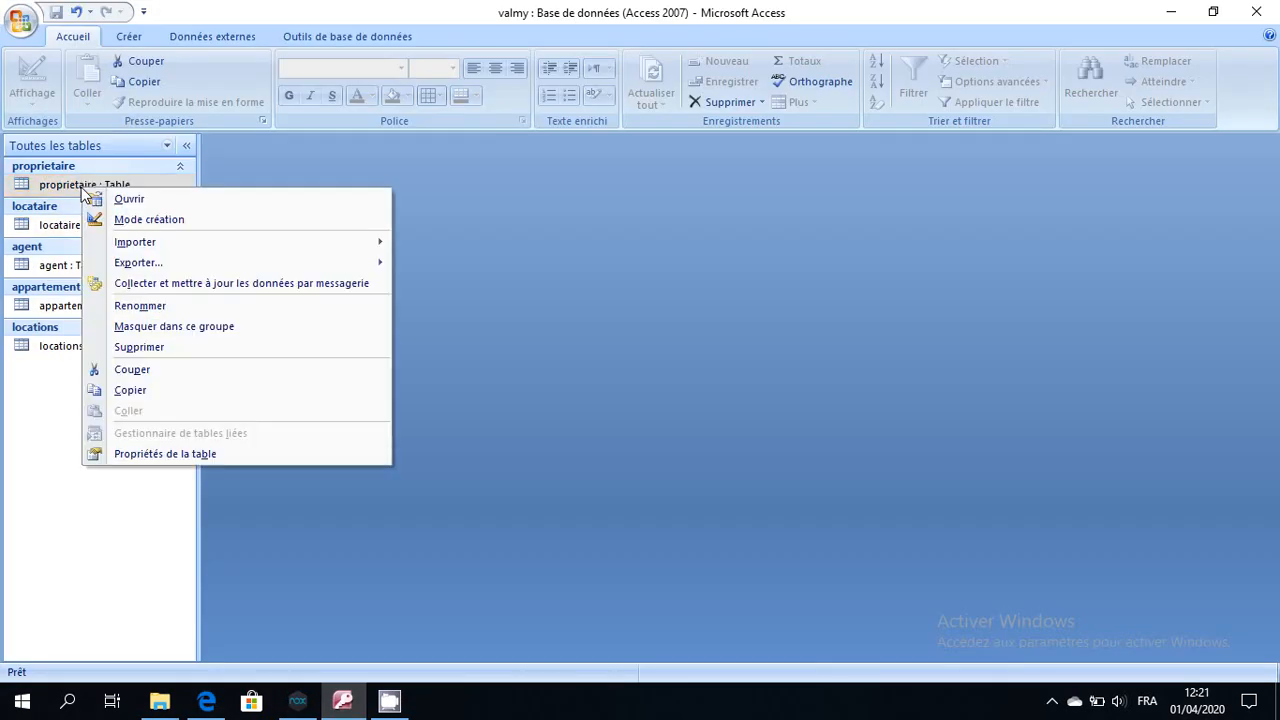
pyautogui.click(147, 390)
pyautogui.rightClick(66, 405)
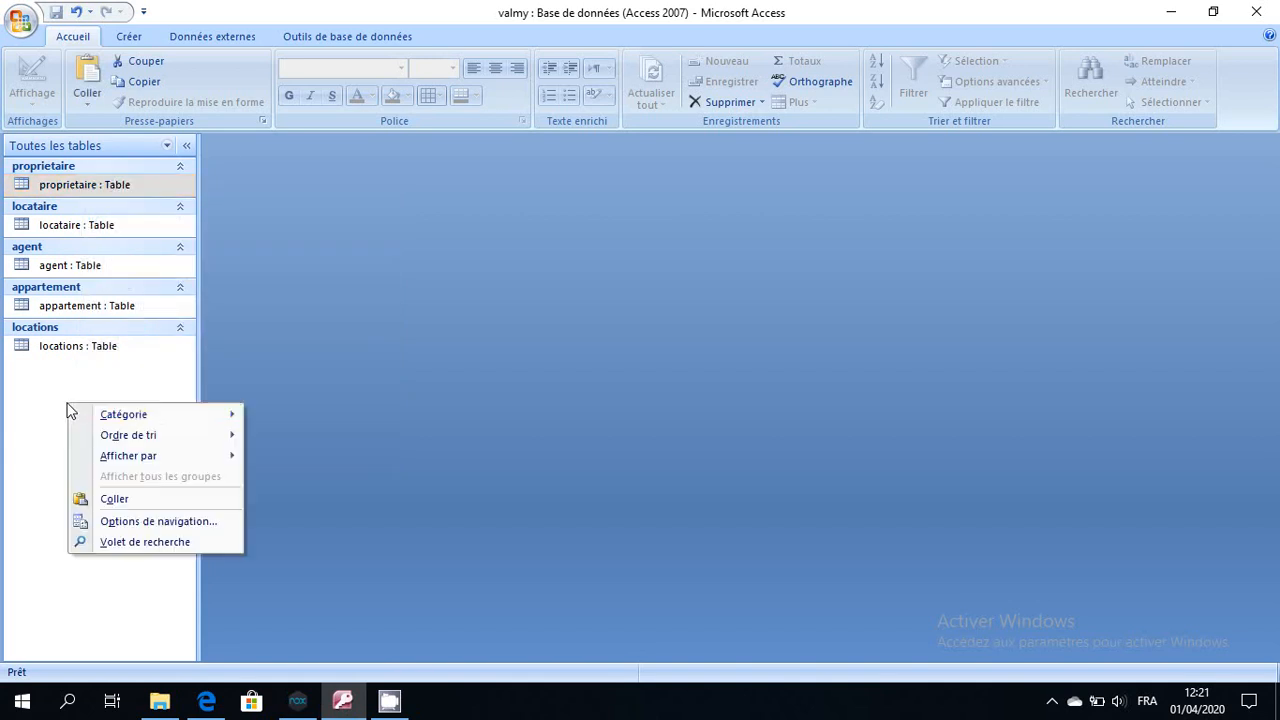
pyautogui.click(138, 504)
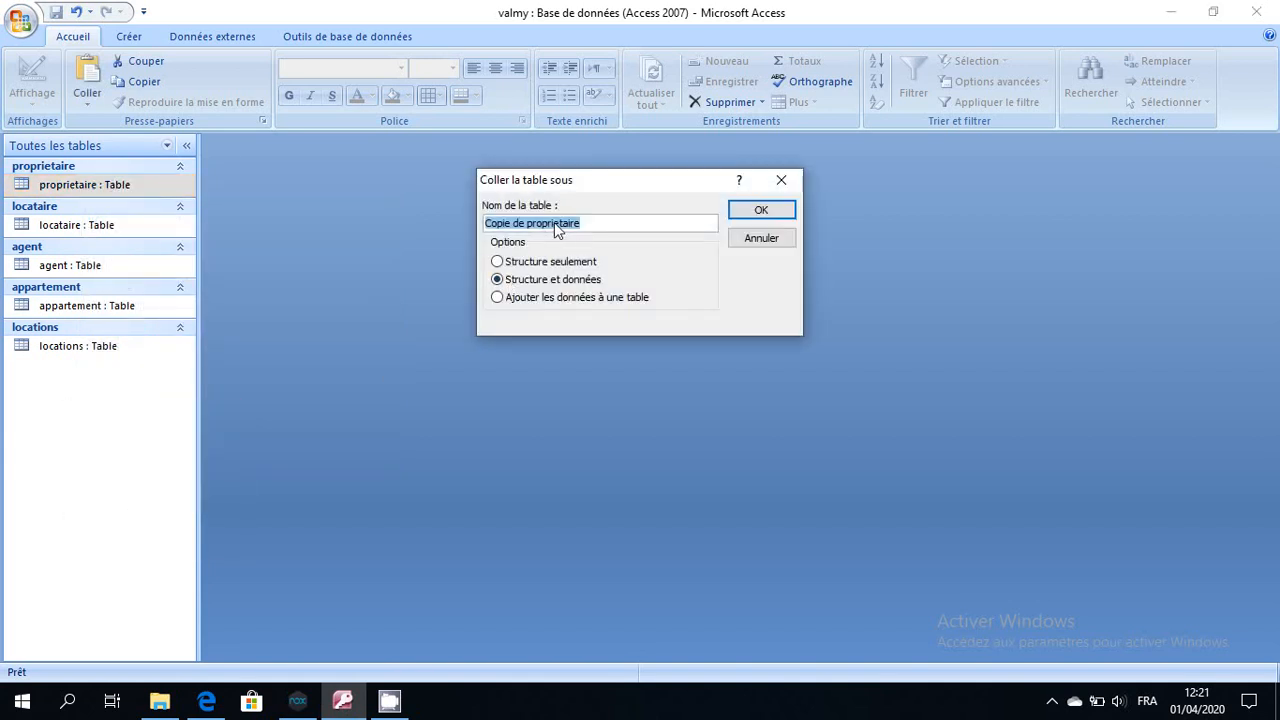
pyautogui.write('aaa')
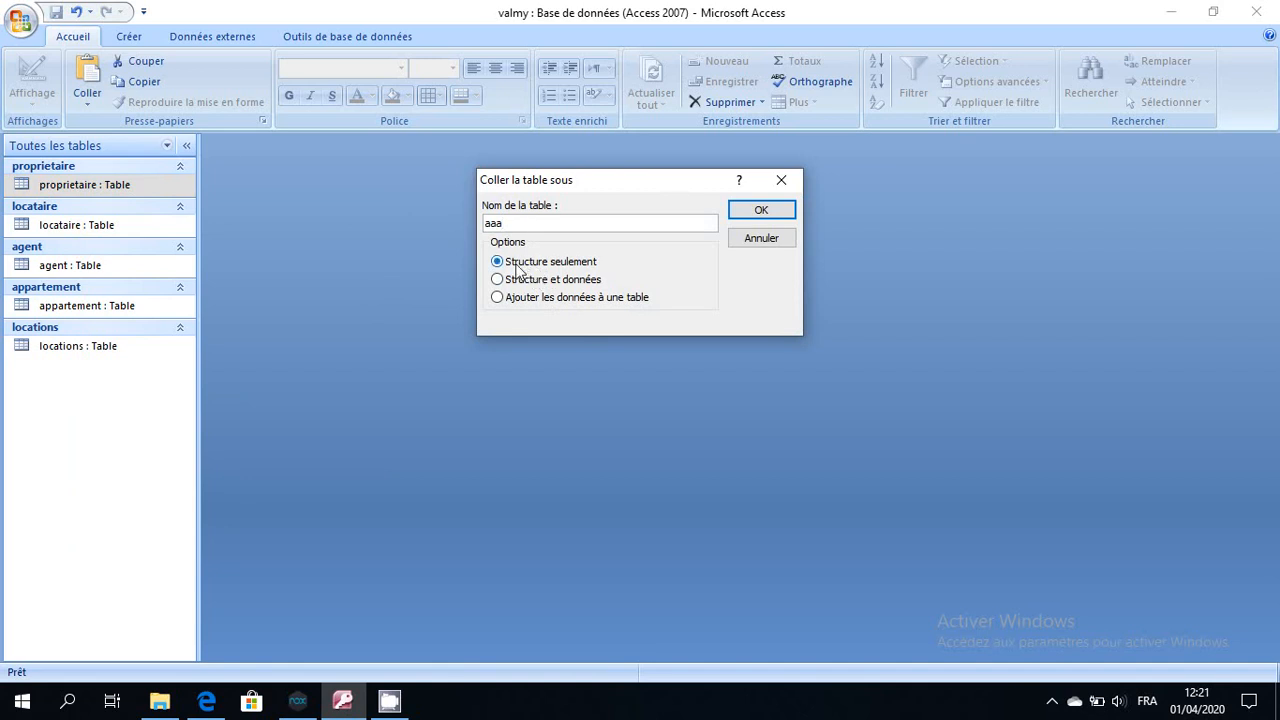
pyautogui.click(757, 210)
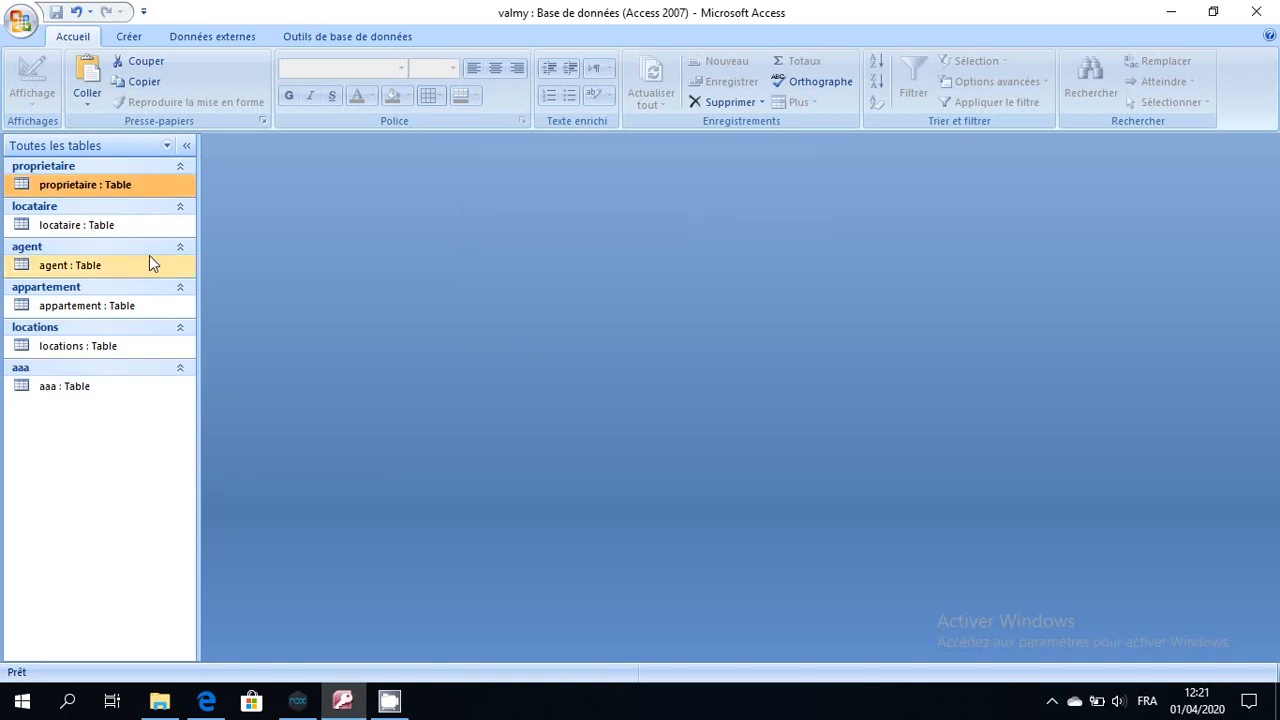
# - Open the aaa table in Design view and rename its primary key field N°loc
pyautogui.click(43, 390)
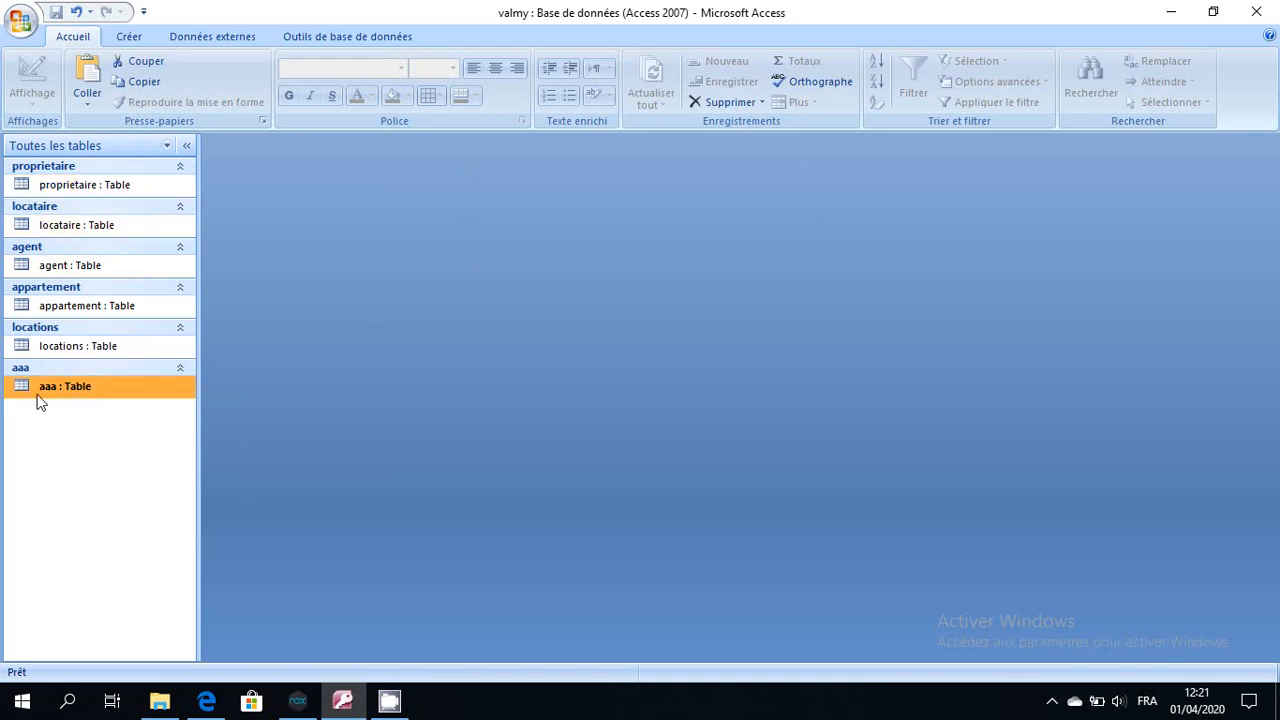
pyautogui.doubleClick(38, 392)
pyautogui.click(32, 80)
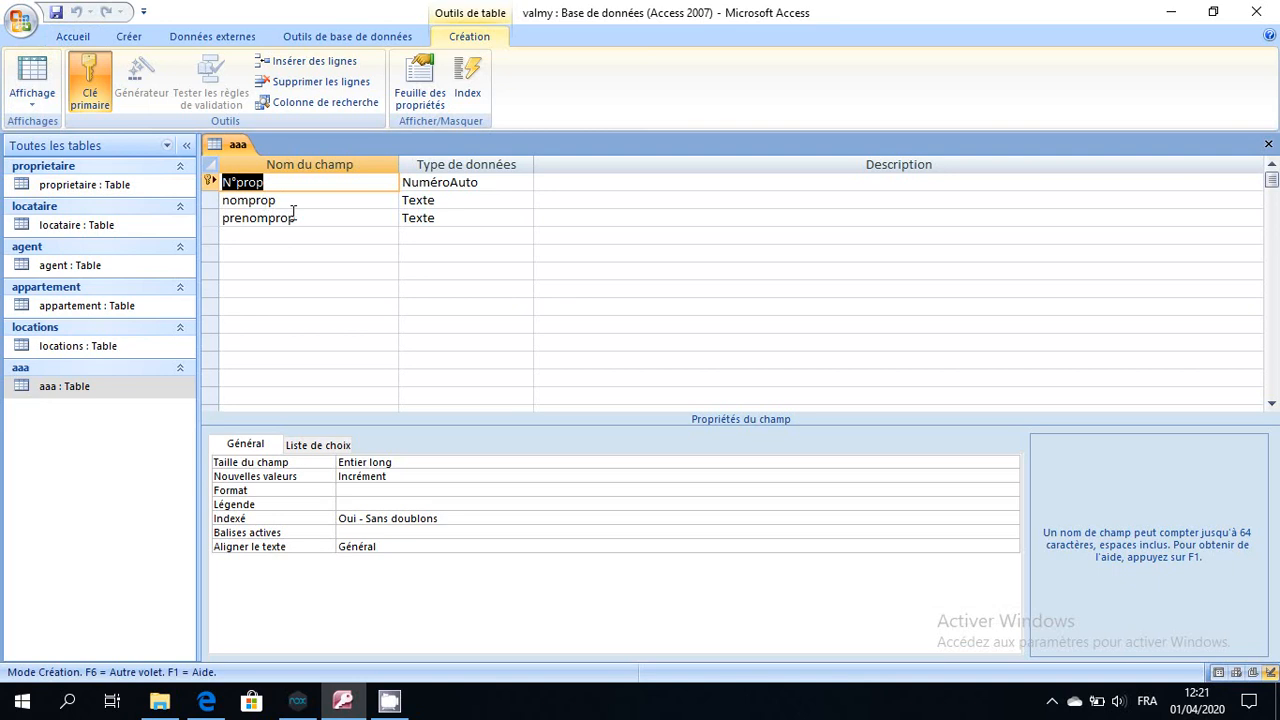
pyautogui.click(276, 186)
pyautogui.press('BackSpace')
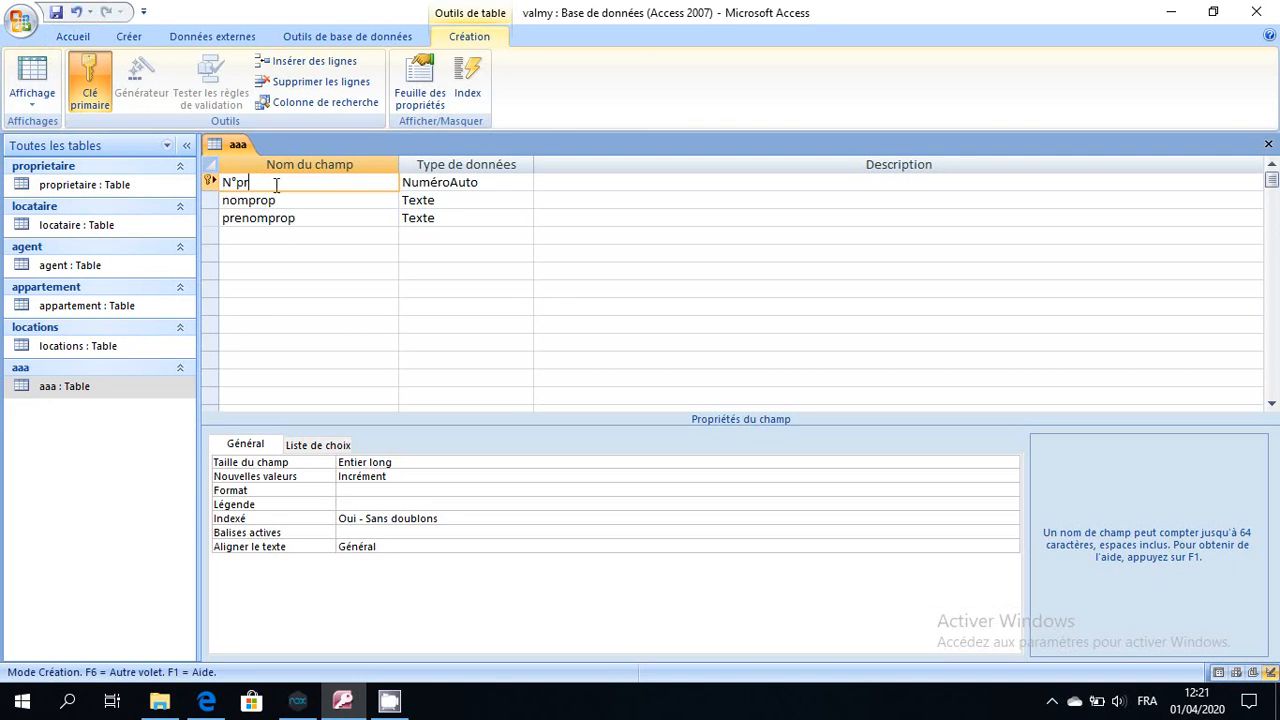
pyautogui.press('BackSpace')
# - Rename the second and third fields of the aaa table as nomloc and prenomloc
pyautogui.click(281, 199)
pyautogui.press('BackSpace')
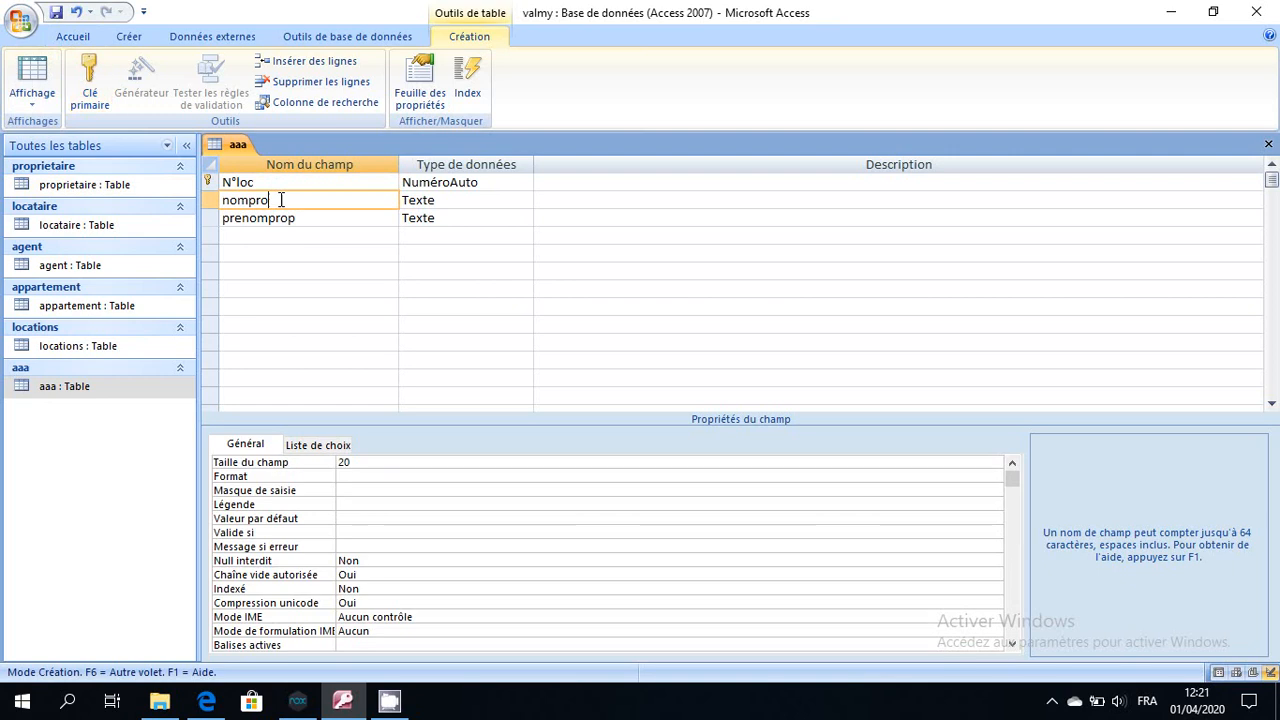
pyautogui.press('BackSpace')
pyautogui.write('loc')
pyautogui.click(297, 220)
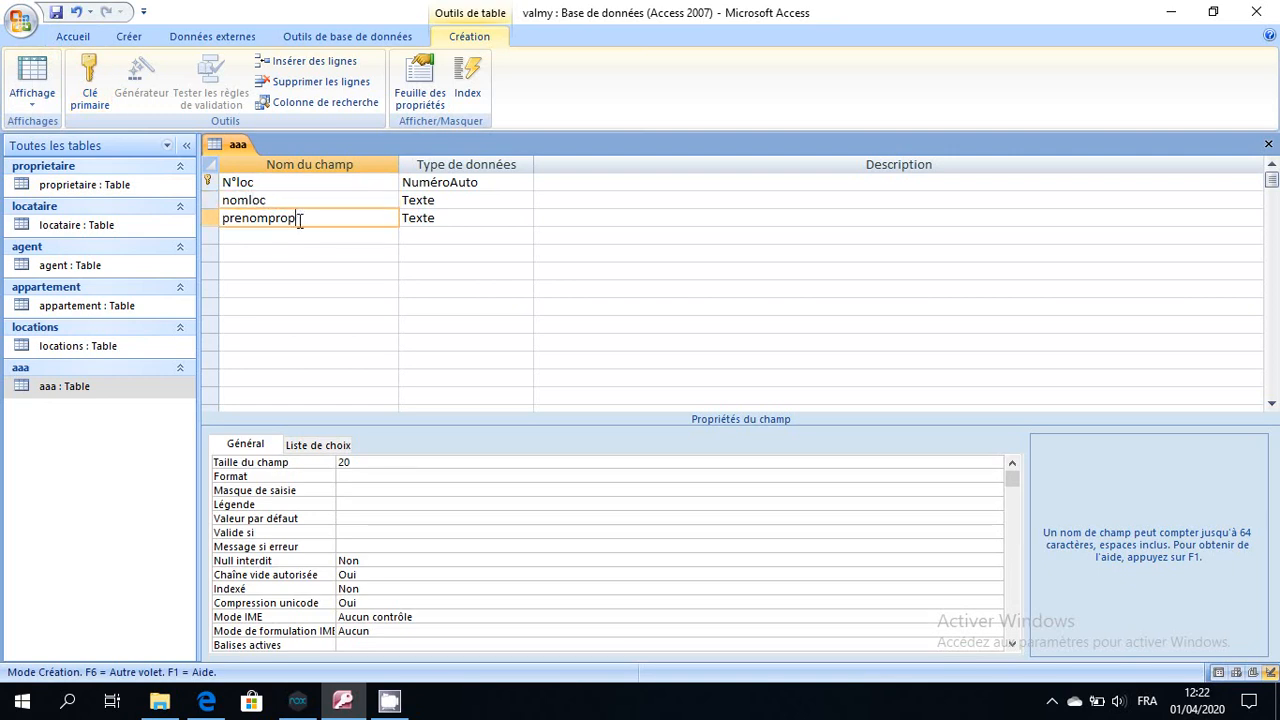
pyautogui.press('BackSpace')
pyautogui.press('BackSpace')
pyautogui.press('BackSpace')
pyautogui.write('loc')
# - Check the nomloc field's properties, close the aaa table and save its structure changes
pyautogui.click(443, 200)
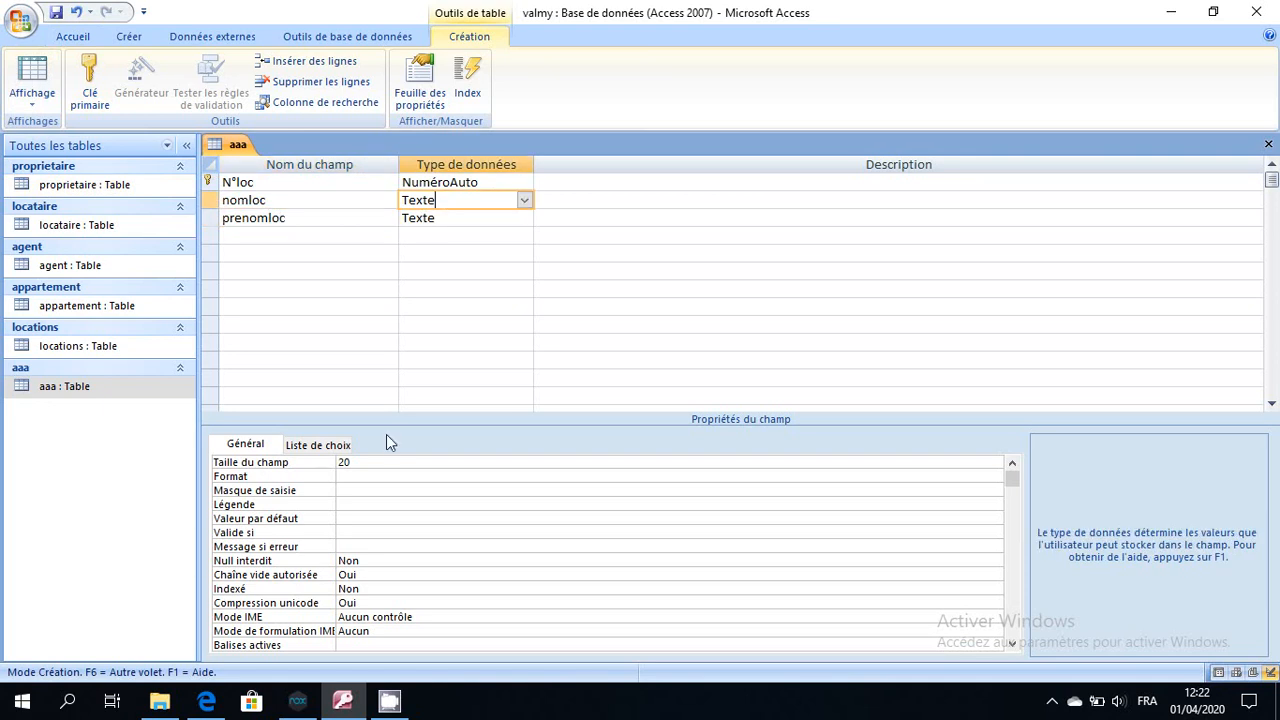
pyautogui.click(1268, 146)
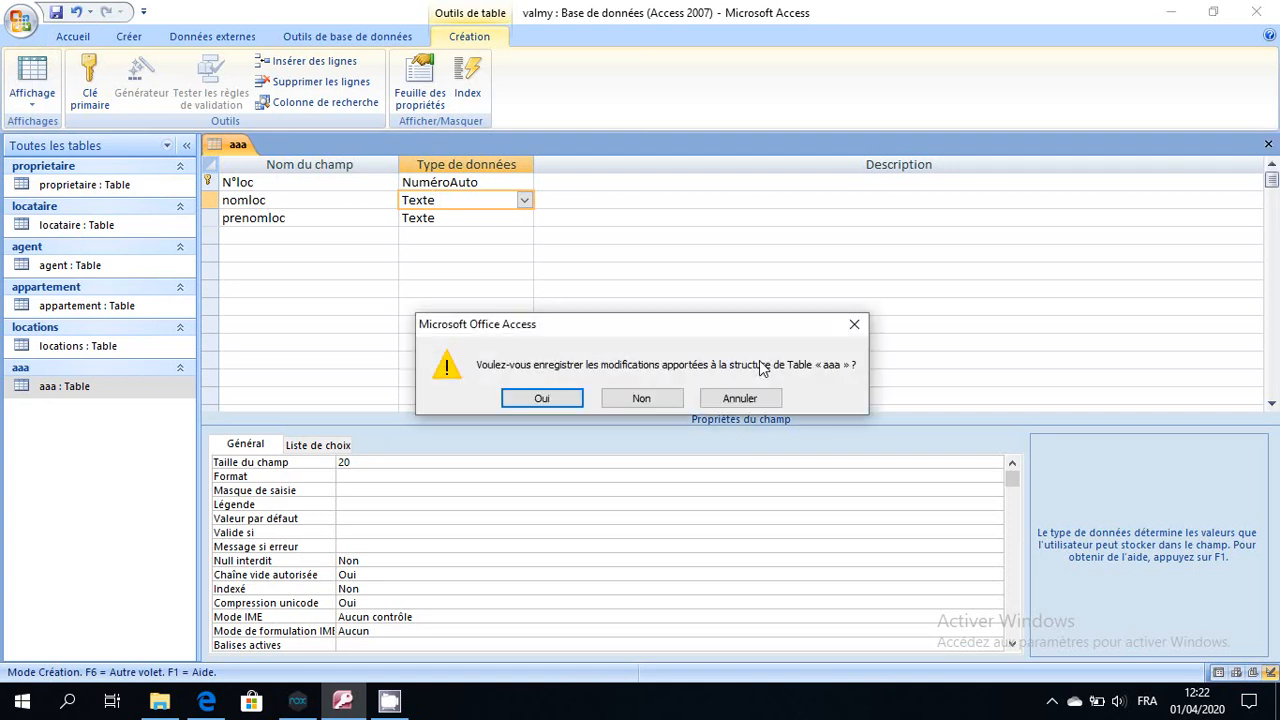
pyautogui.click(563, 407)
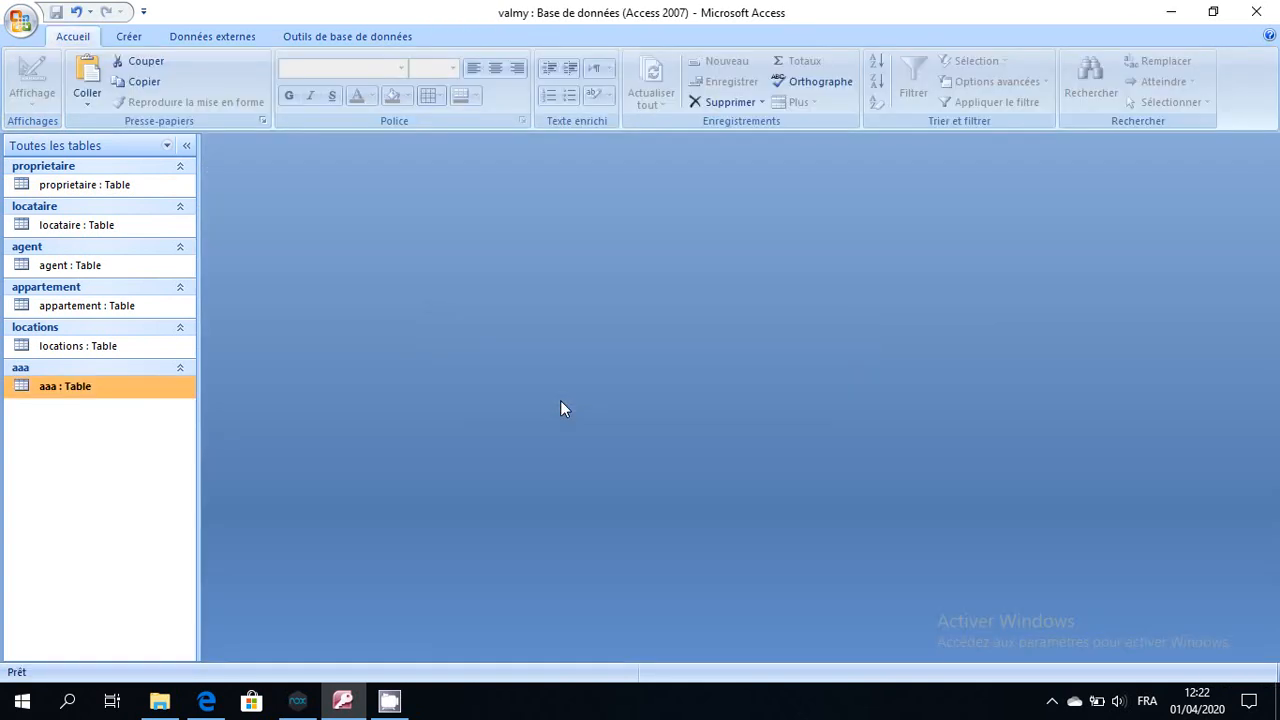
# - Delete the aaa table from the database and confirm its removal
pyautogui.rightClick(92, 387)
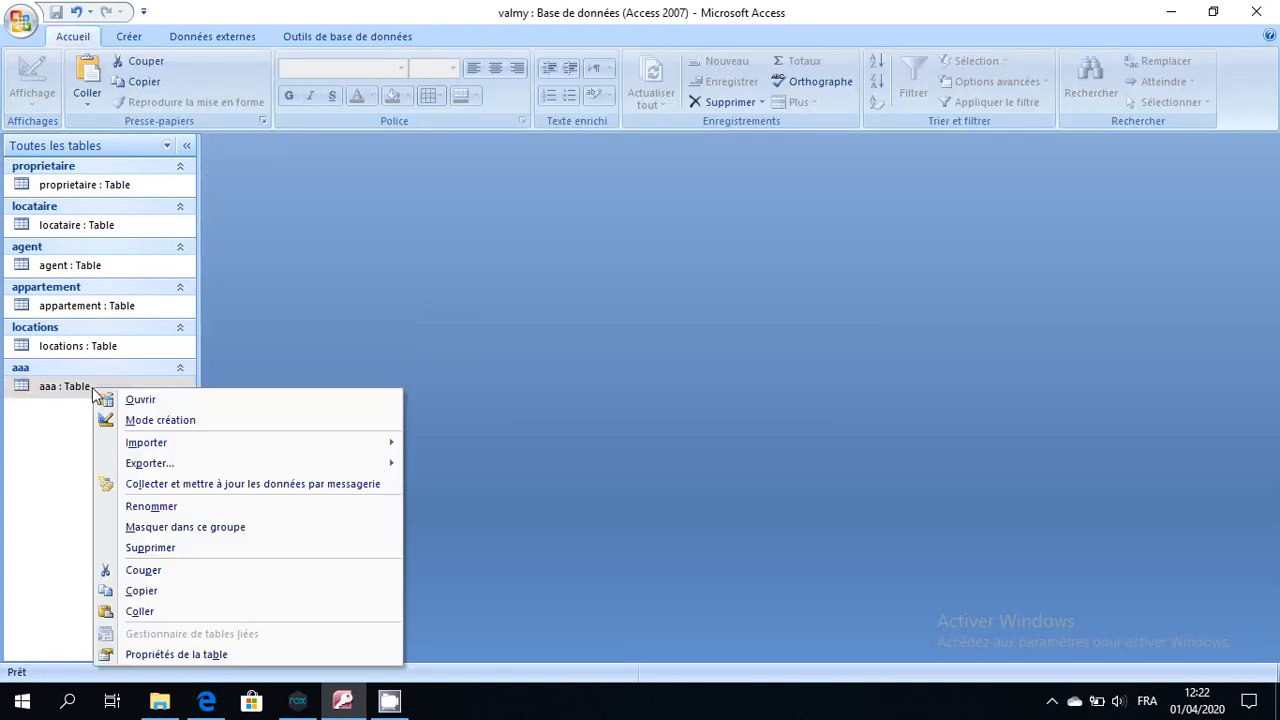
pyautogui.click(171, 550)
pyautogui.click(548, 403)
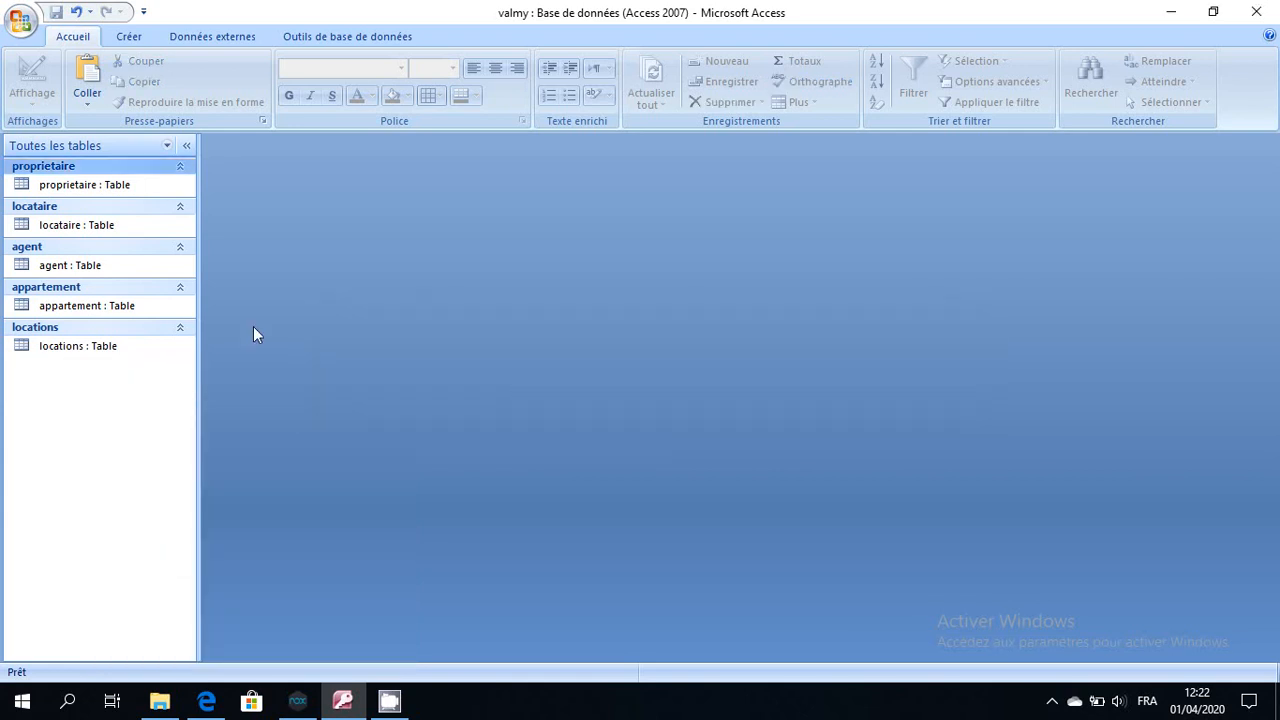
# - Check the booklet's instructions for the Agents table, and review the agent table's fields in Access in Design view
pyautogui.click(207, 703)
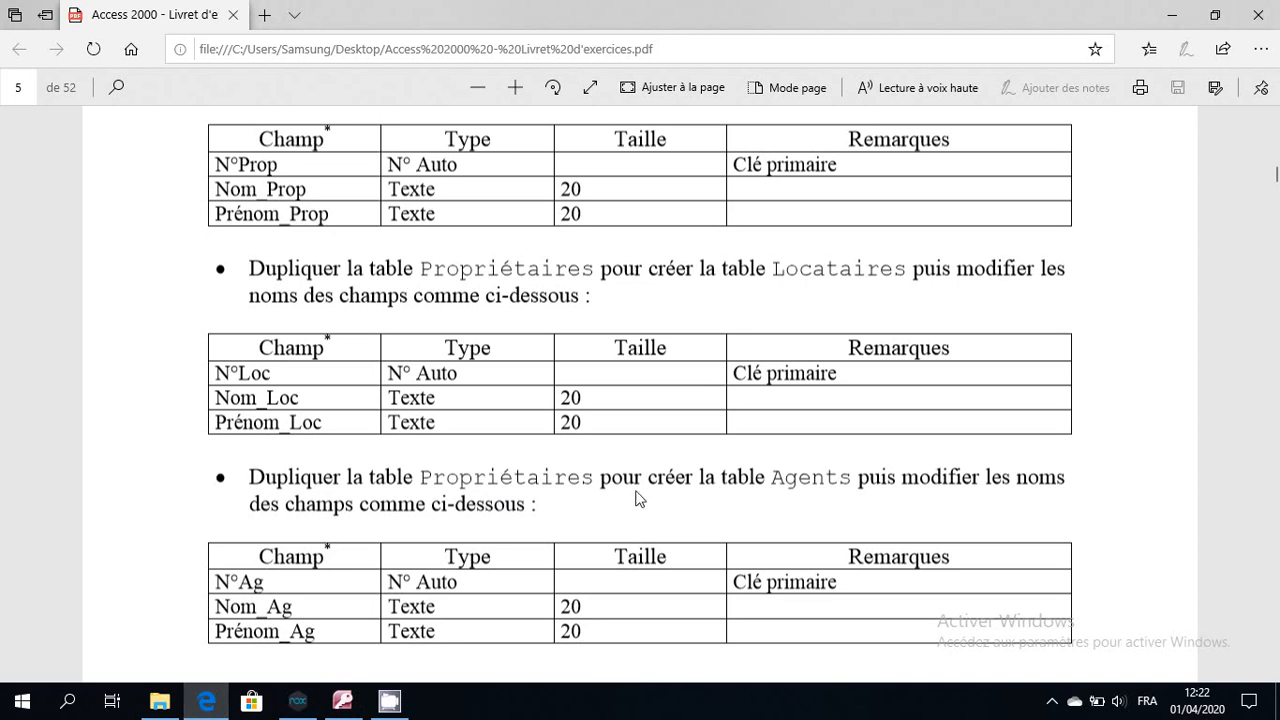
pyautogui.click(351, 700)
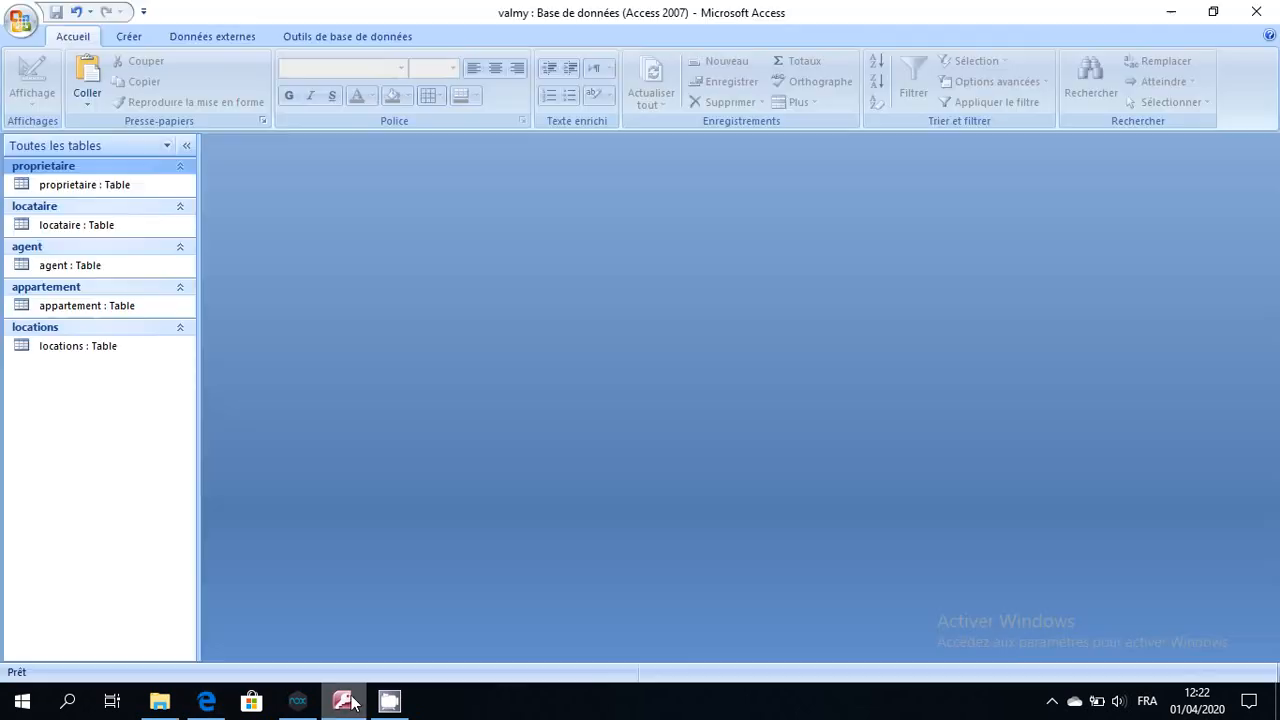
pyautogui.click(98, 270)
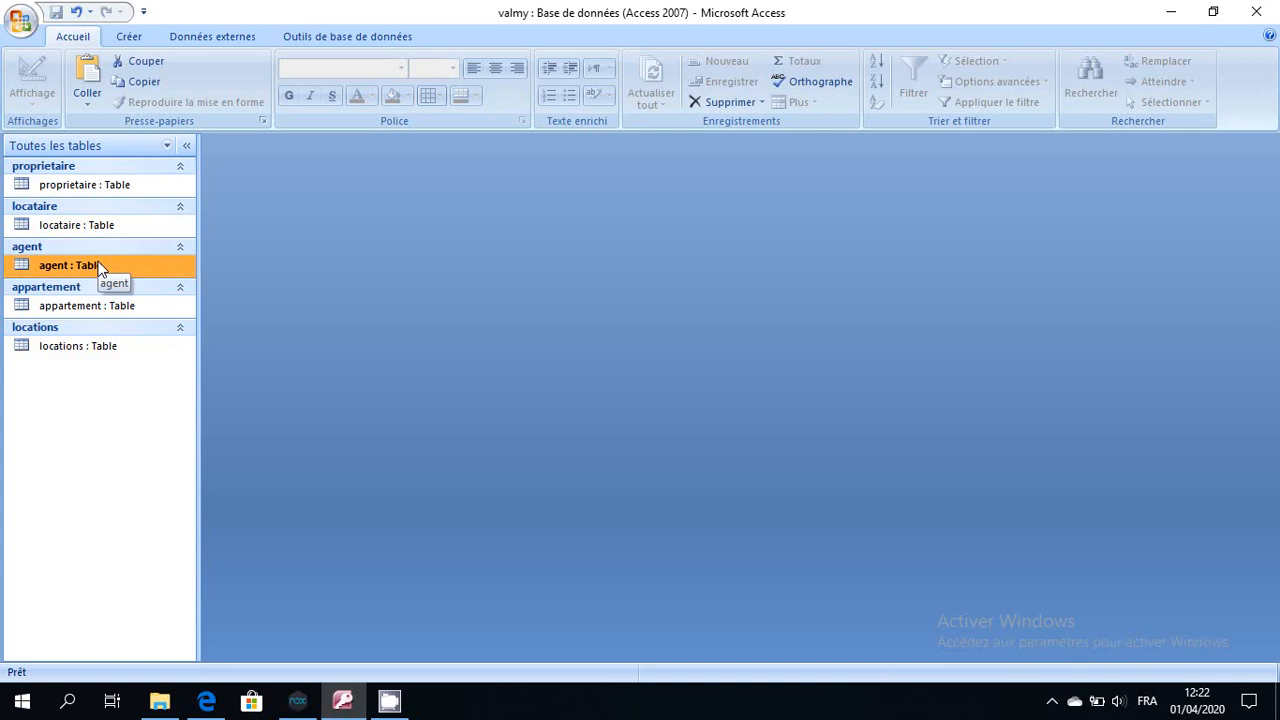
pyautogui.doubleClick(100, 266)
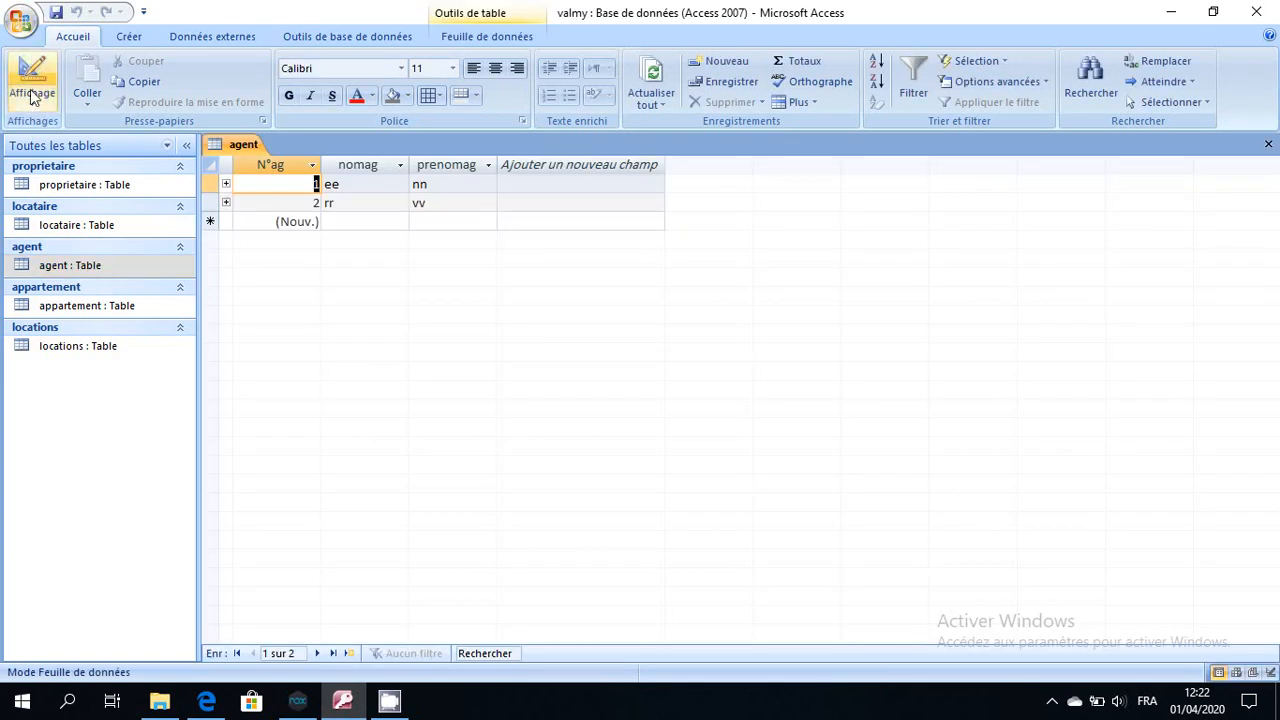
pyautogui.click(31, 93)
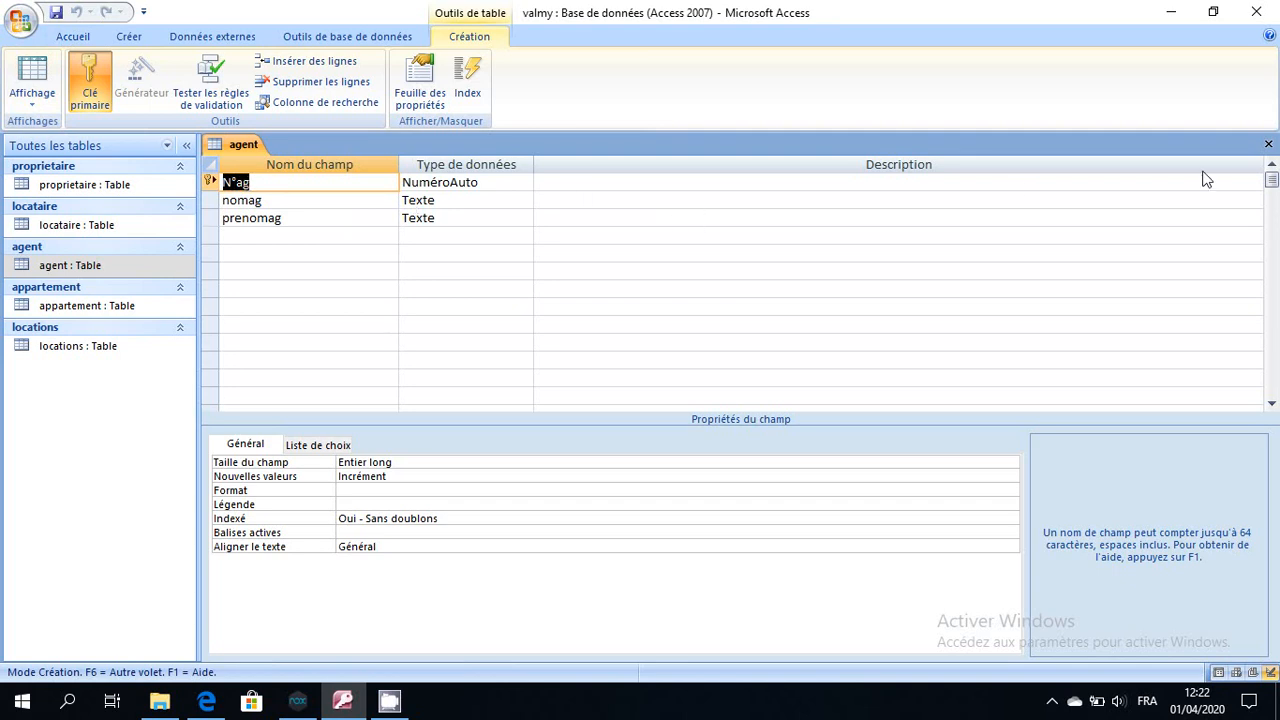
# - Close the agent table, check the booklet's Appartements specification in Edge, and review the appartement table's fields in Access Design view
pyautogui.click(1267, 146)
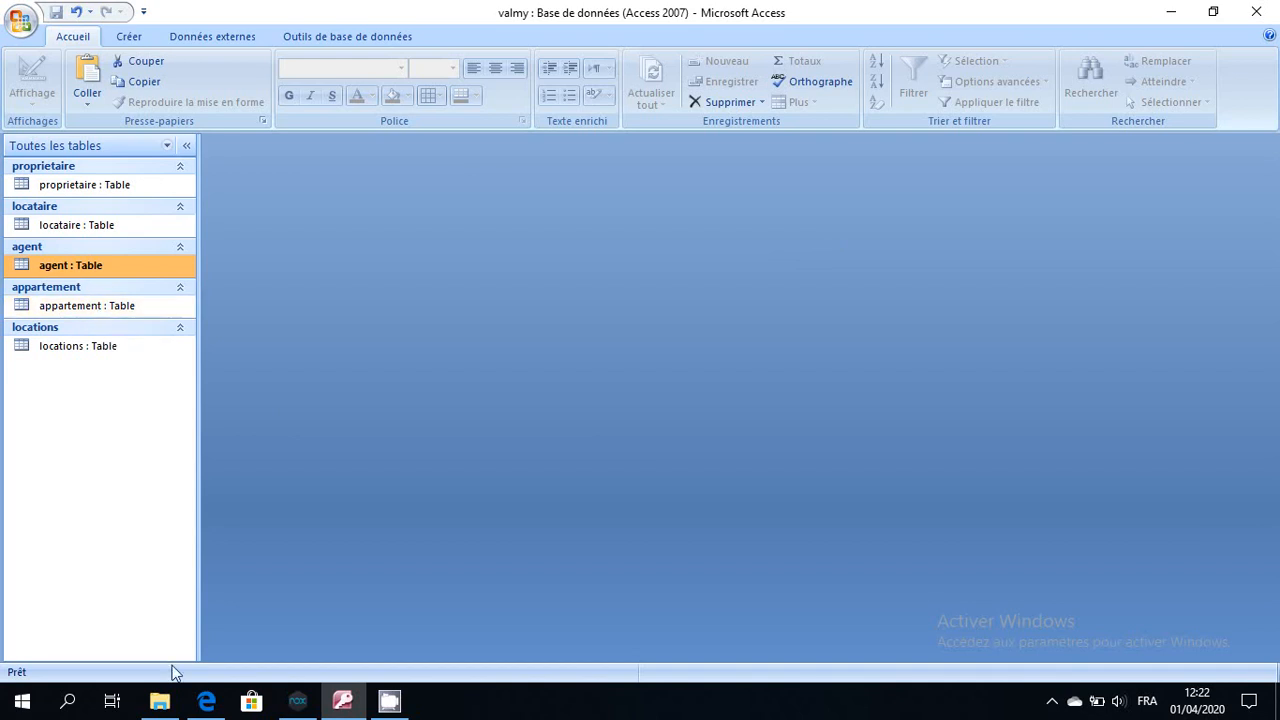
pyautogui.doubleClick(89, 306)
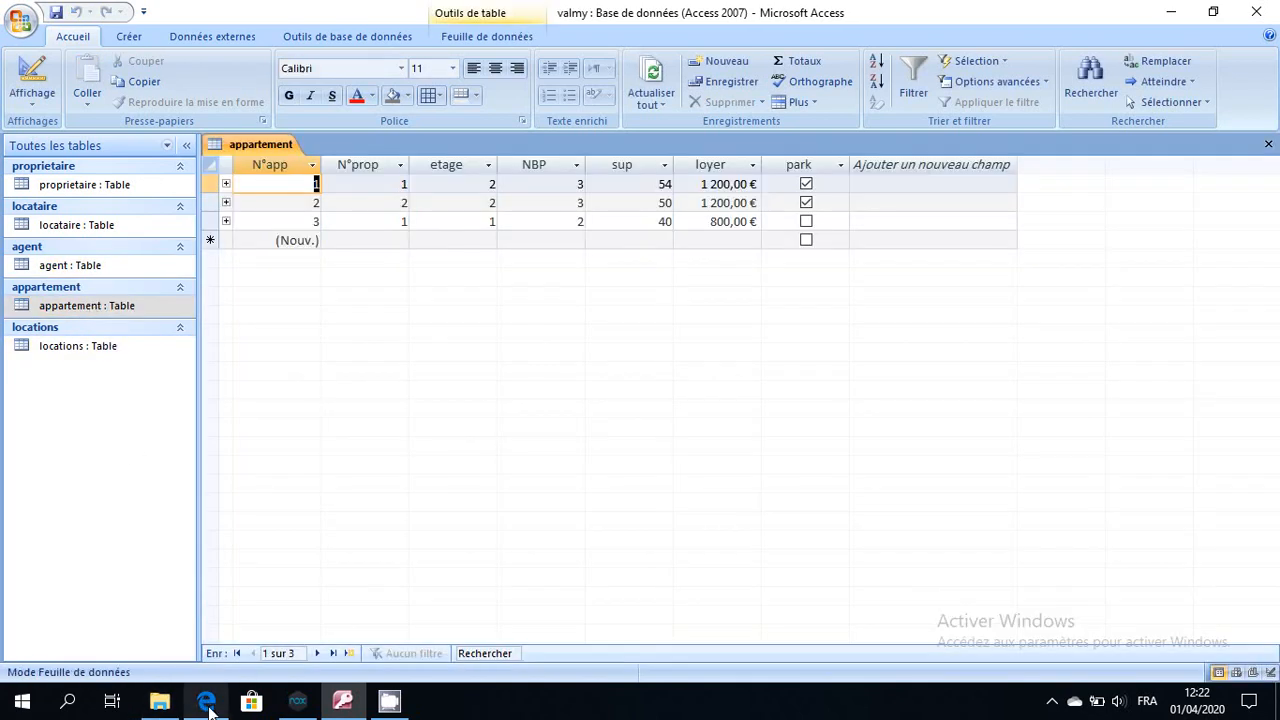
pyautogui.click(207, 703)
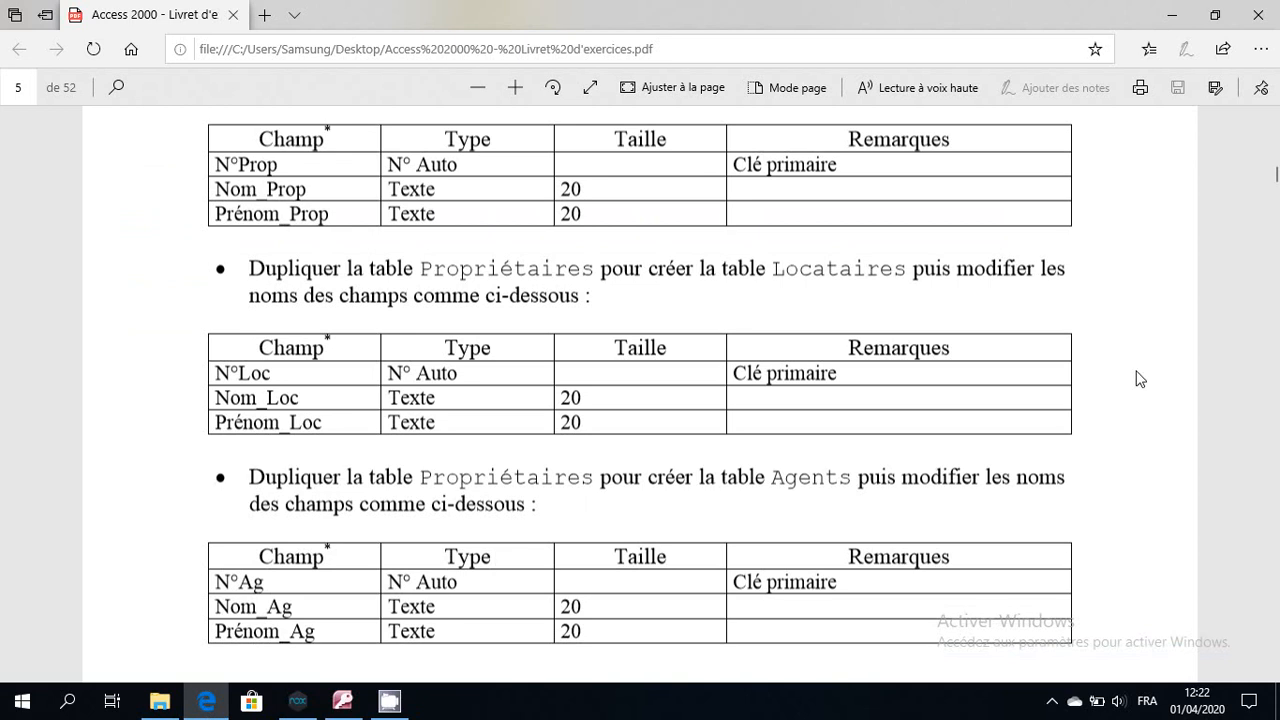
pyautogui.moveTo(1272, 178); pyautogui.dragTo(1272, 184)
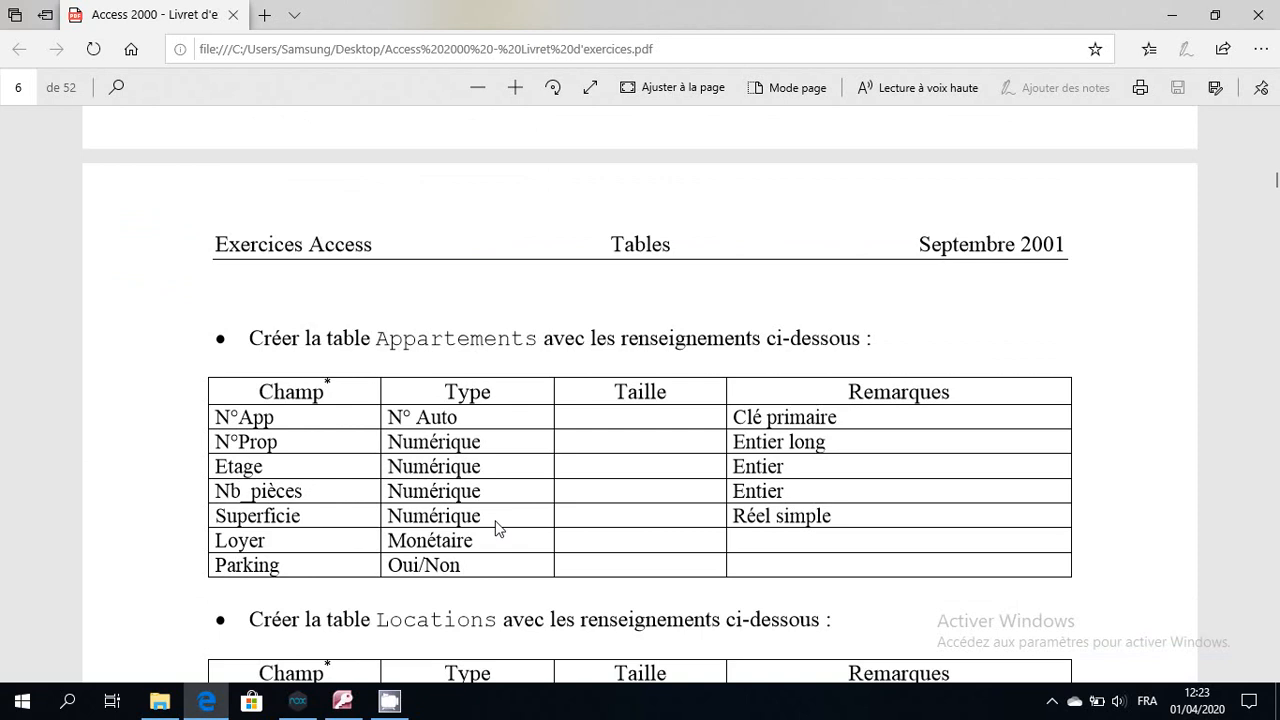
pyautogui.click(342, 700)
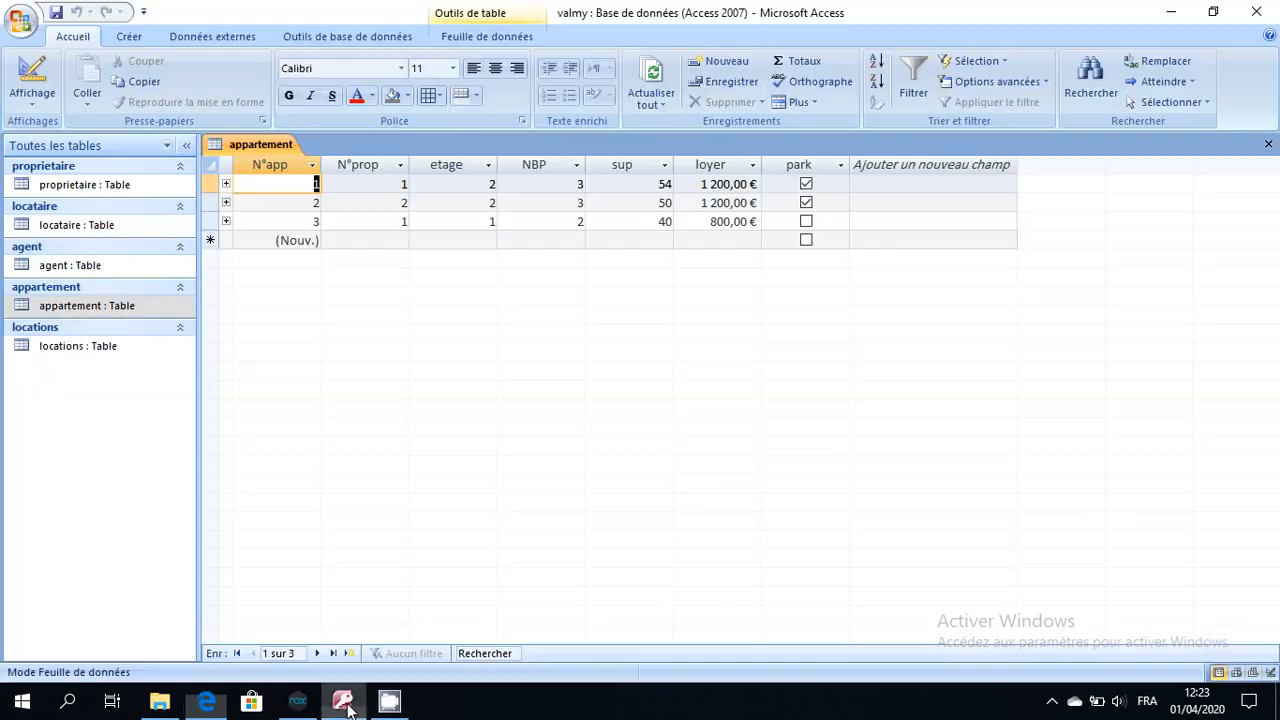
pyautogui.click(33, 80)
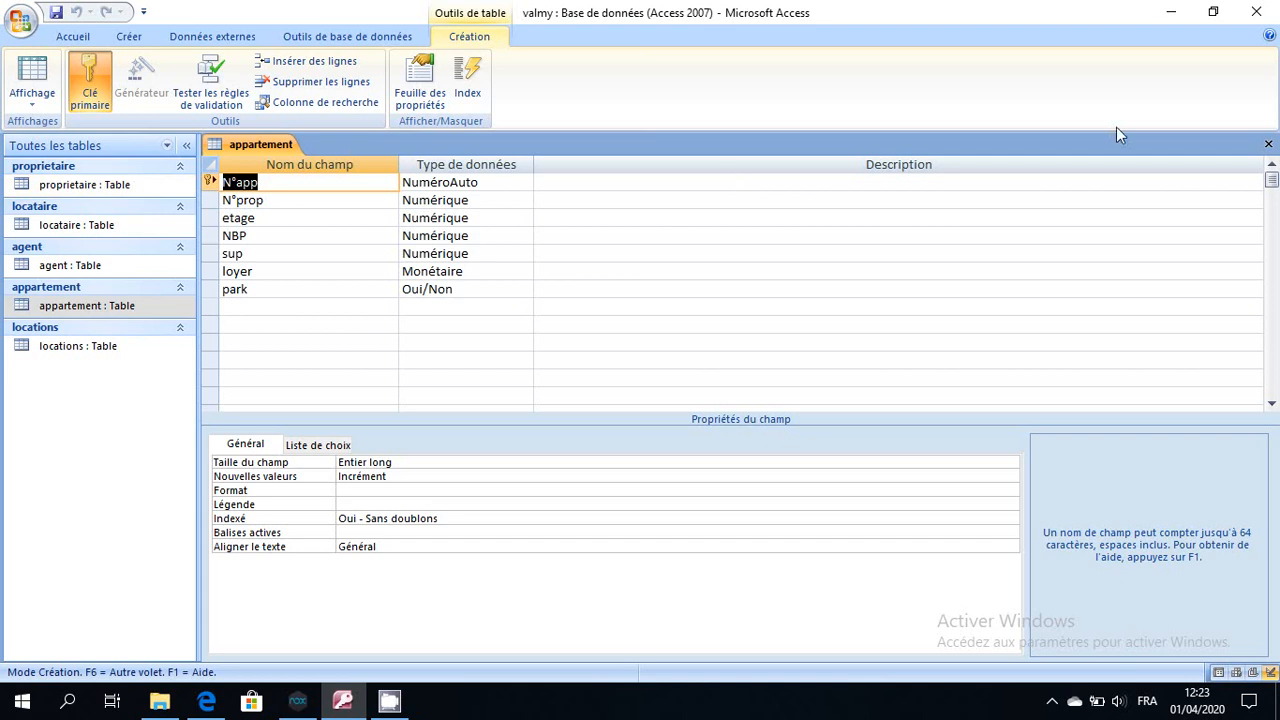
pyautogui.click(1267, 148)
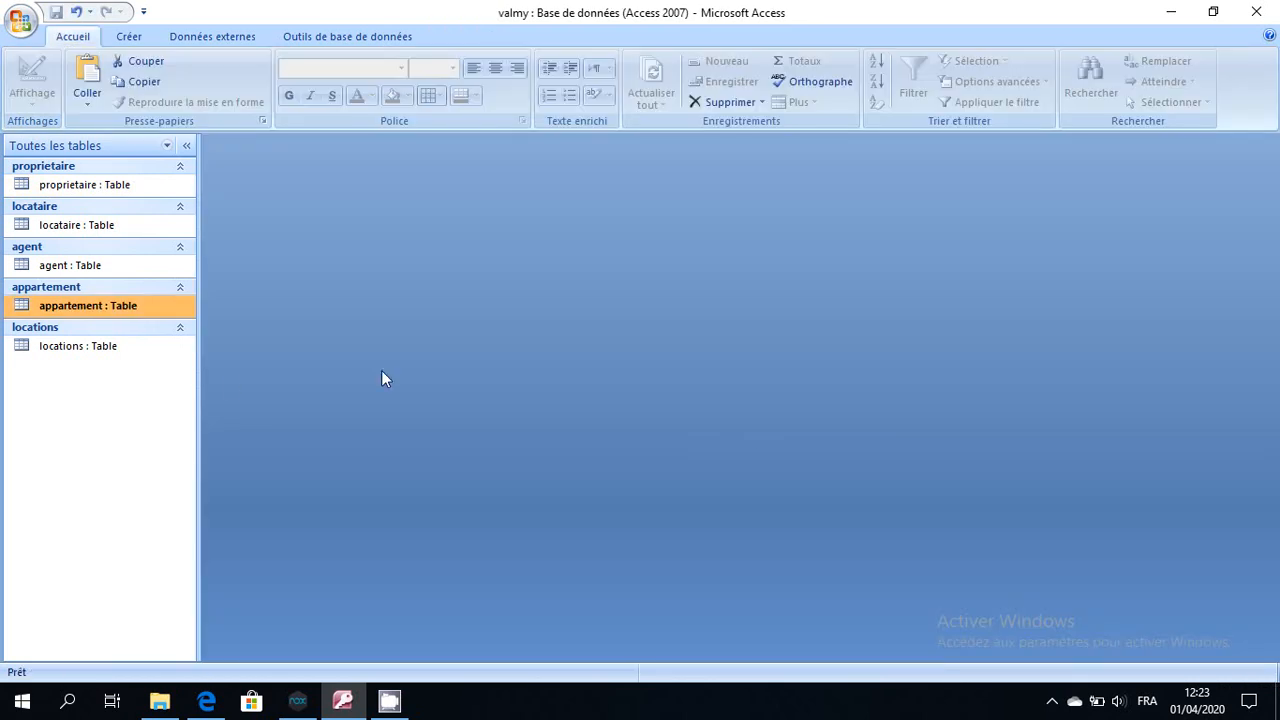
# - Open the locations table in Design view and remove the primary key from N°loc, N°app, N°ag and dateloc
pyautogui.doubleClick(125, 346)
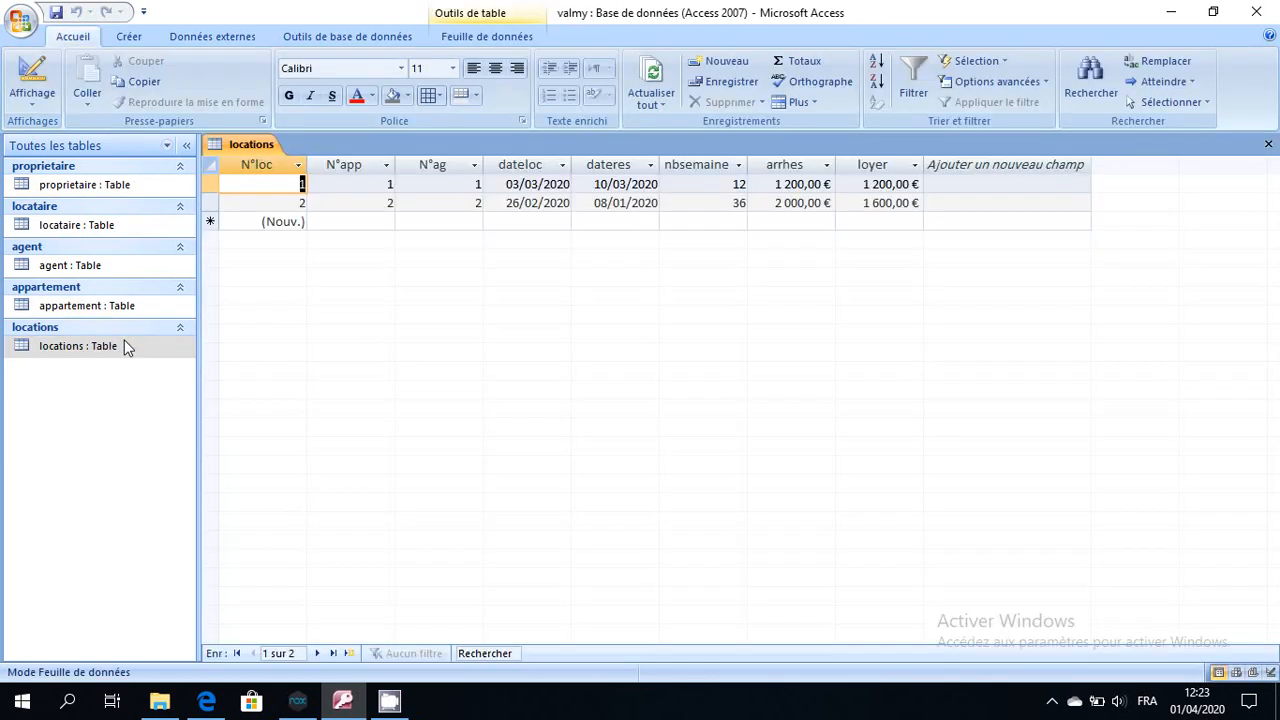
pyautogui.click(33, 70)
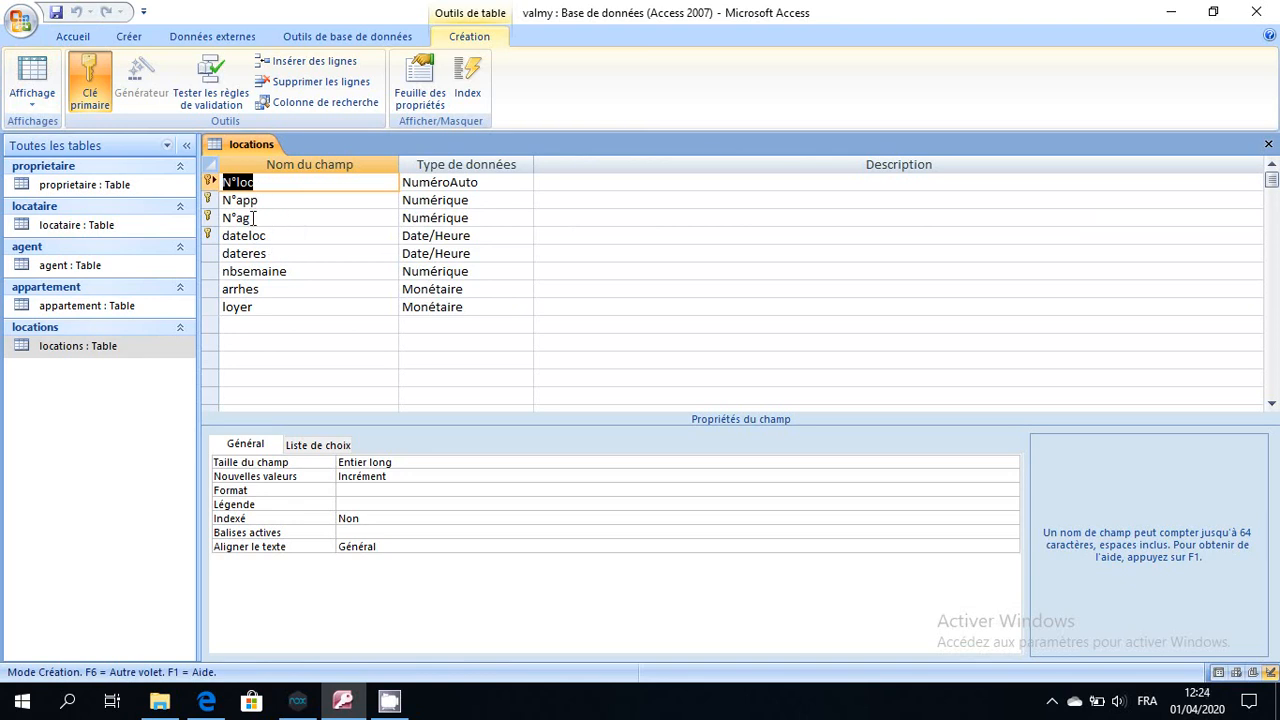
pyautogui.click(209, 235)
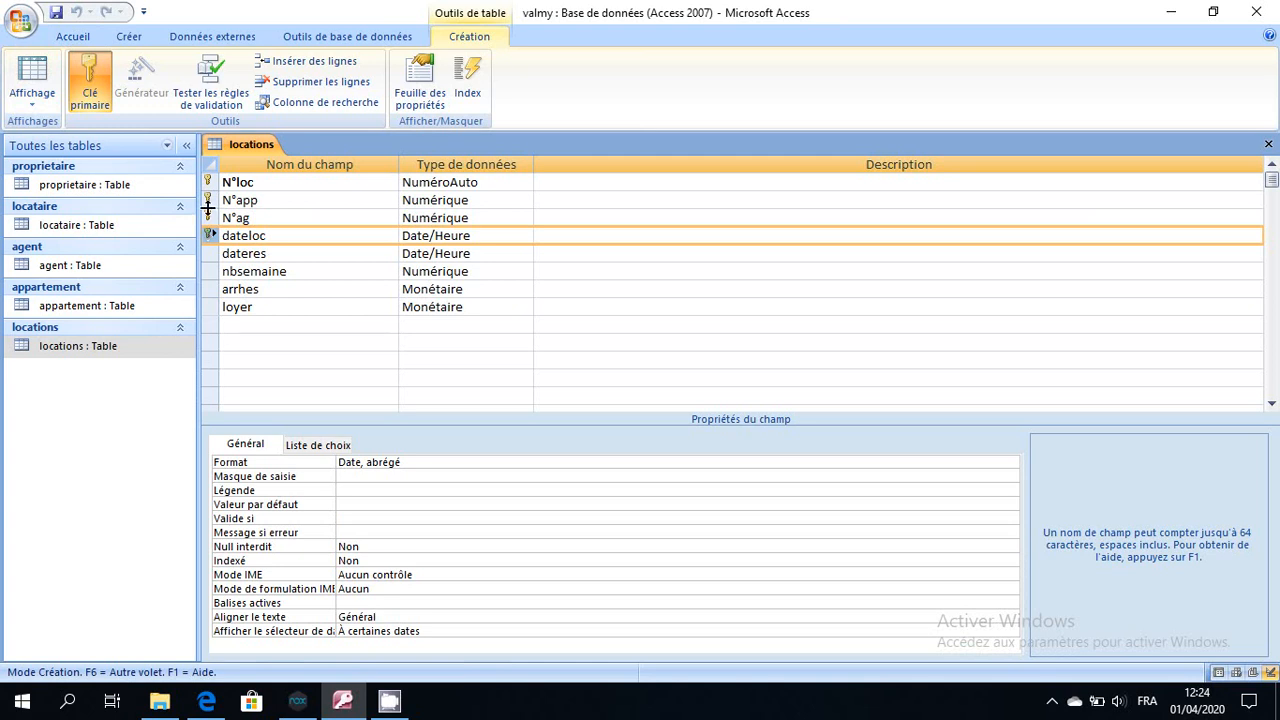
pyautogui.click(209, 217)
pyautogui.click(209, 200)
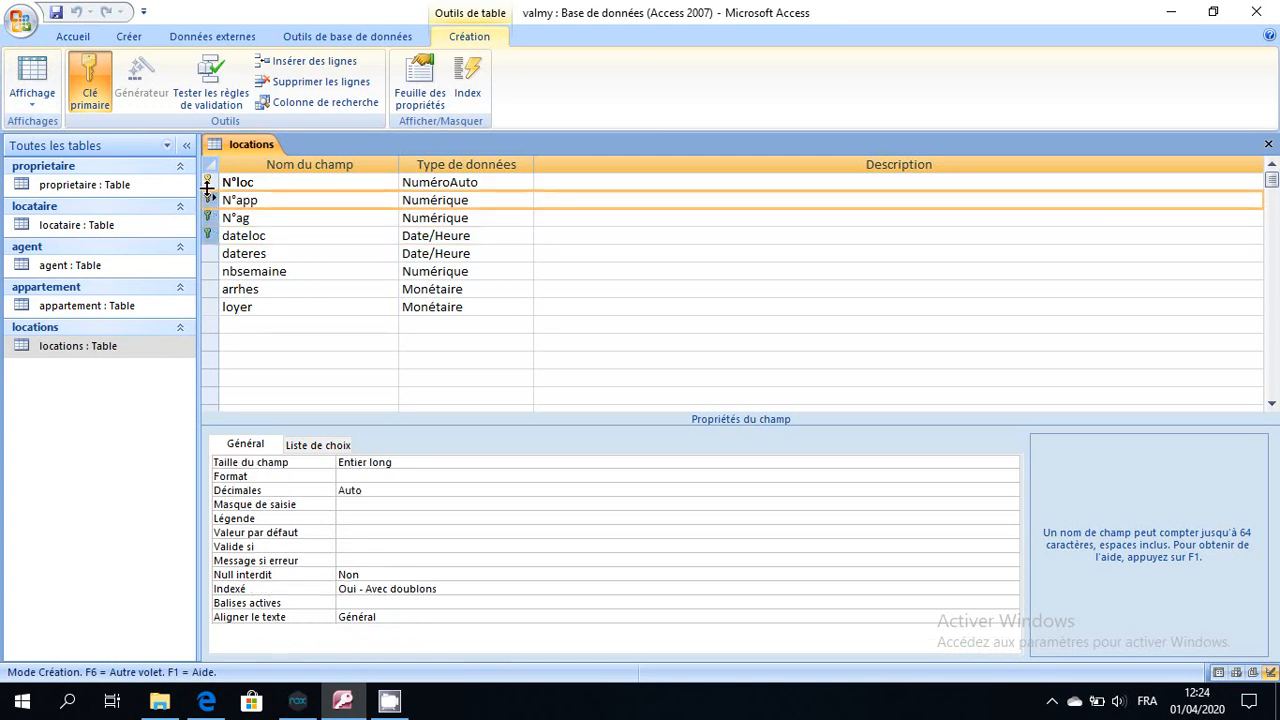
pyautogui.click(209, 182)
pyautogui.click(92, 96)
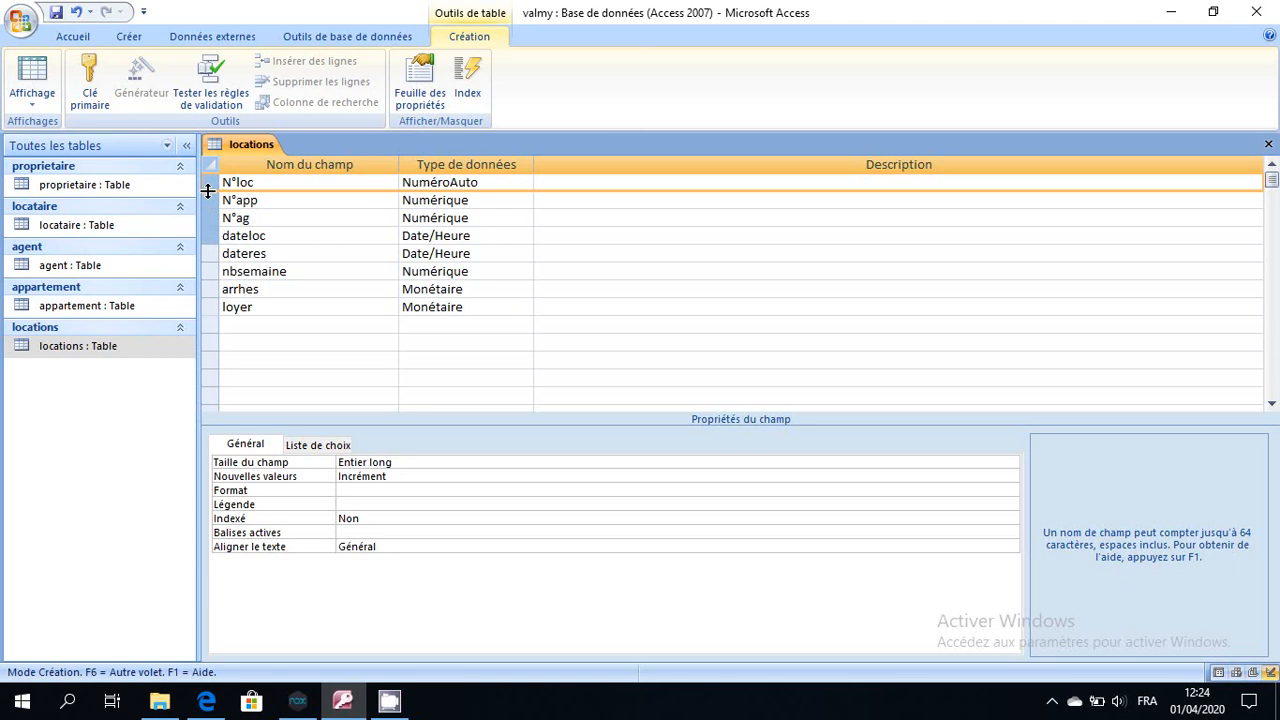
# - Set N°loc, N°app, N°ag and dateloc together as the composite primary key of the locations table
pyautogui.click(211, 268)
pyautogui.click(209, 179)
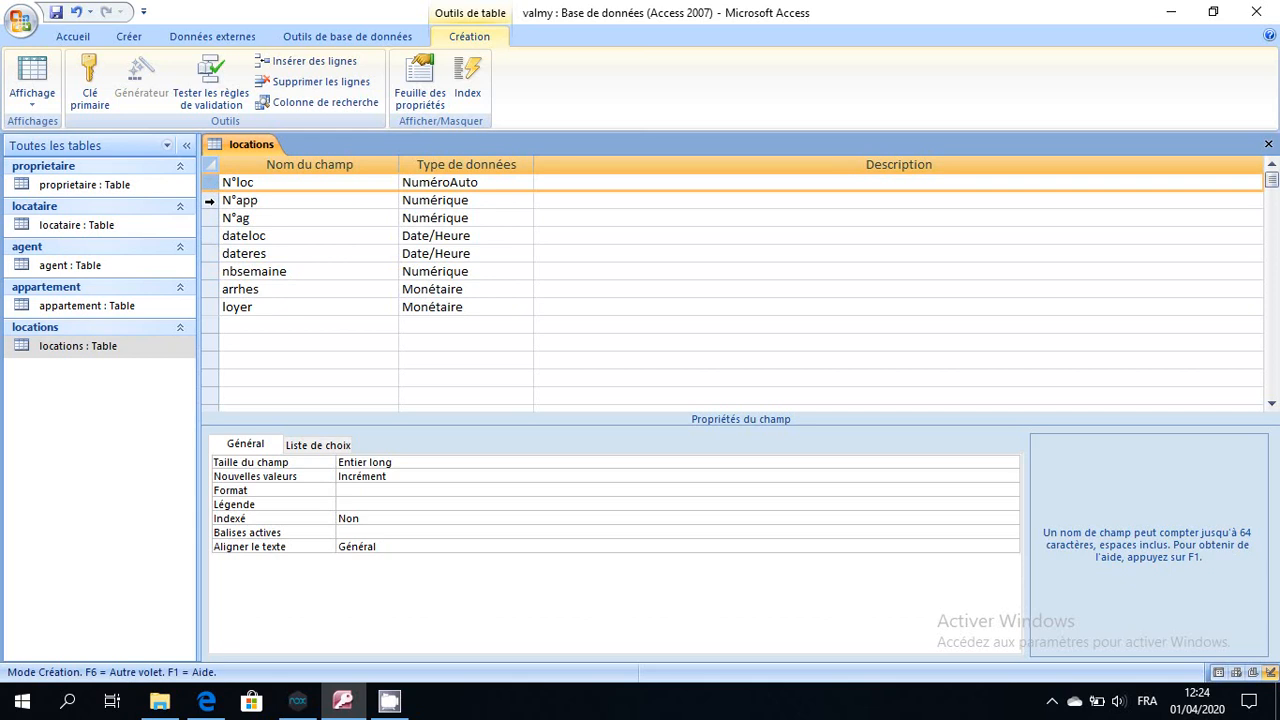
pyautogui.click(210, 200)
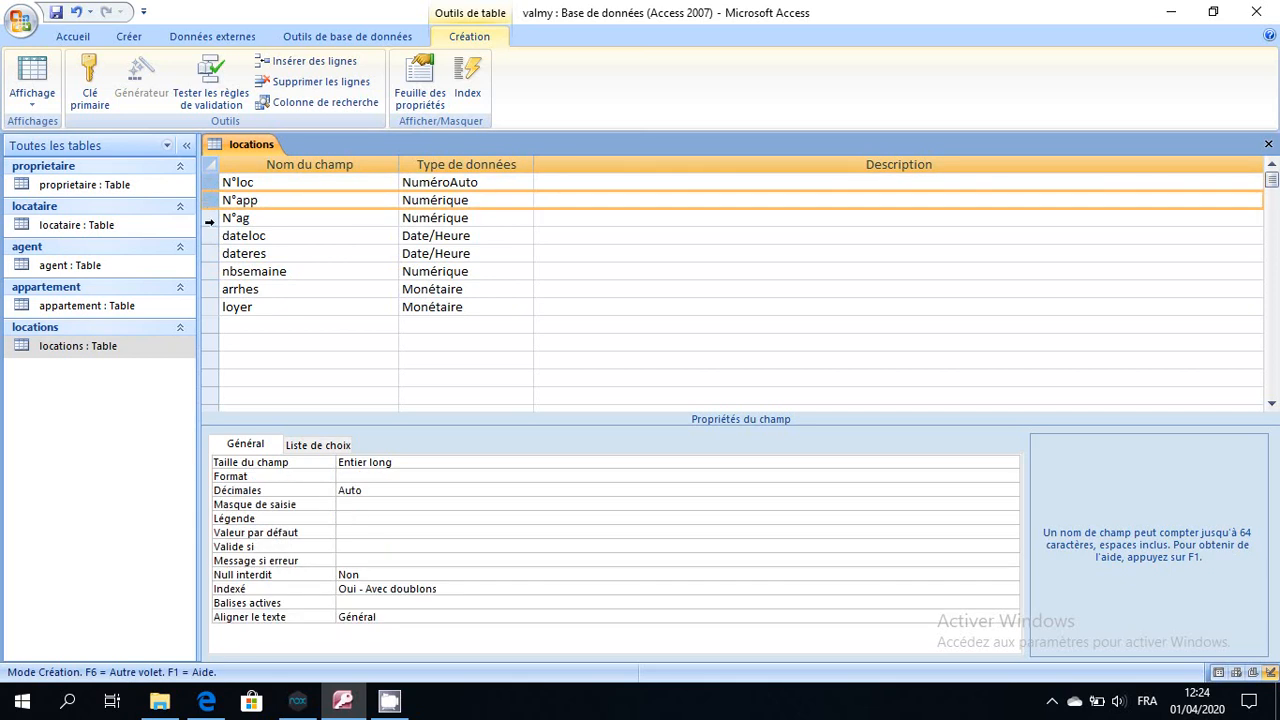
pyautogui.click(210, 218)
pyautogui.click(210, 236)
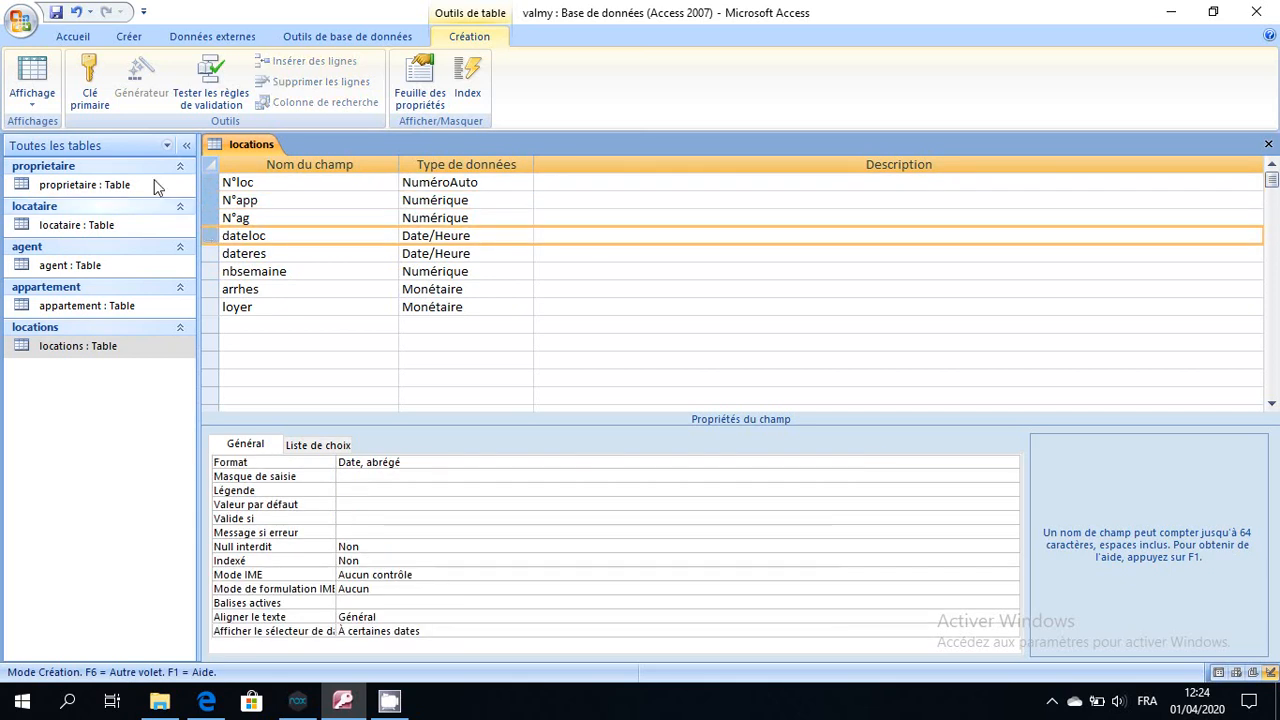
pyautogui.click(95, 90)
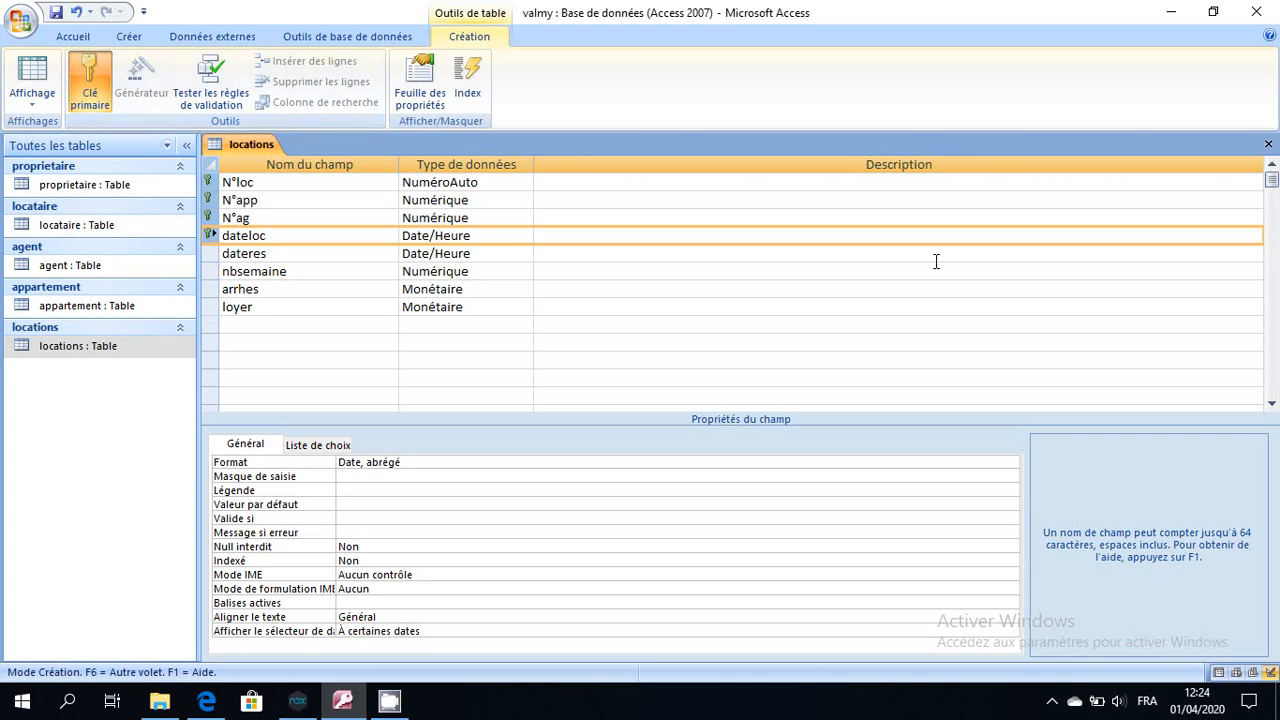
# - Check the date formats available for the dateloc field, and close the locations table, saving its structure changes
pyautogui.click(509, 235)
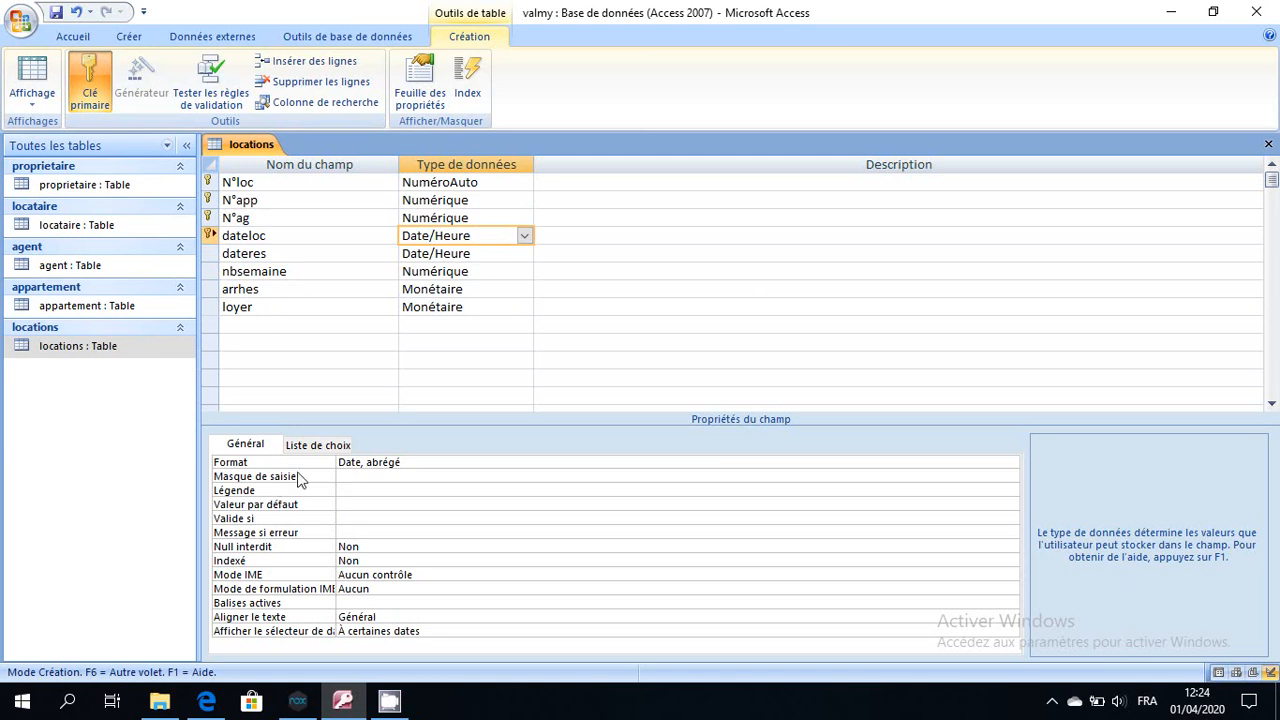
pyautogui.click(995, 462)
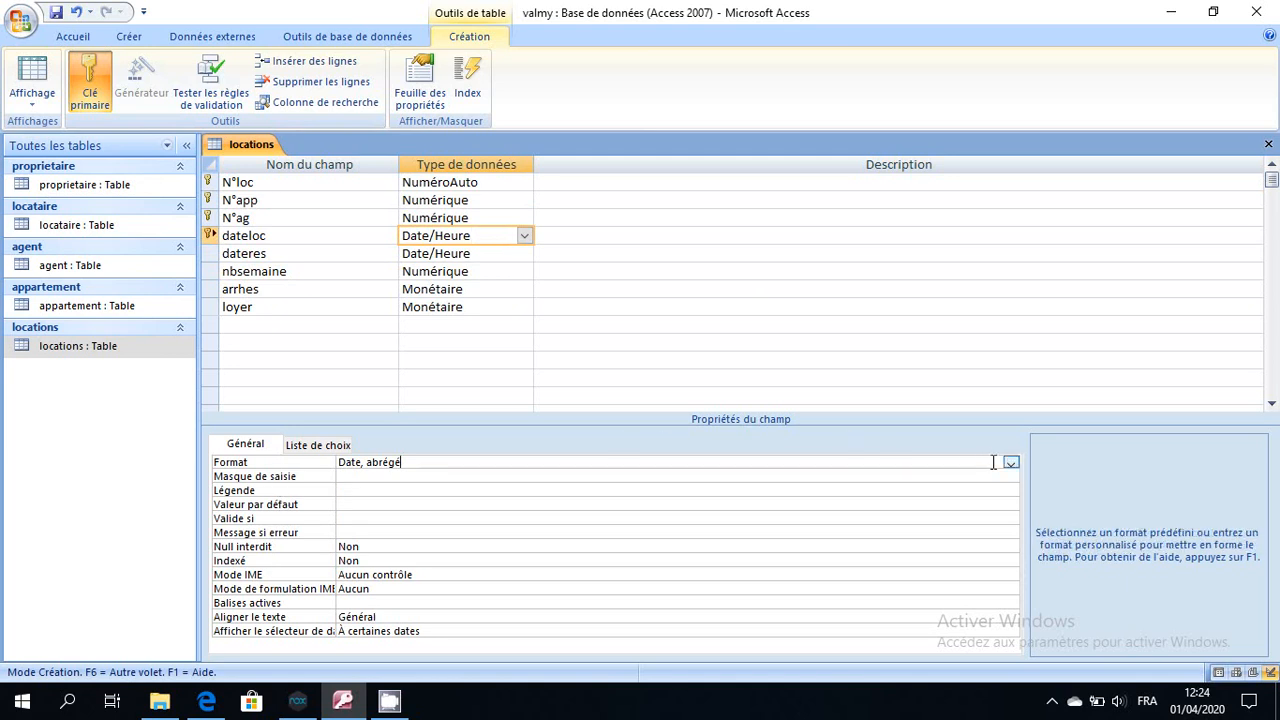
pyautogui.click(1011, 463)
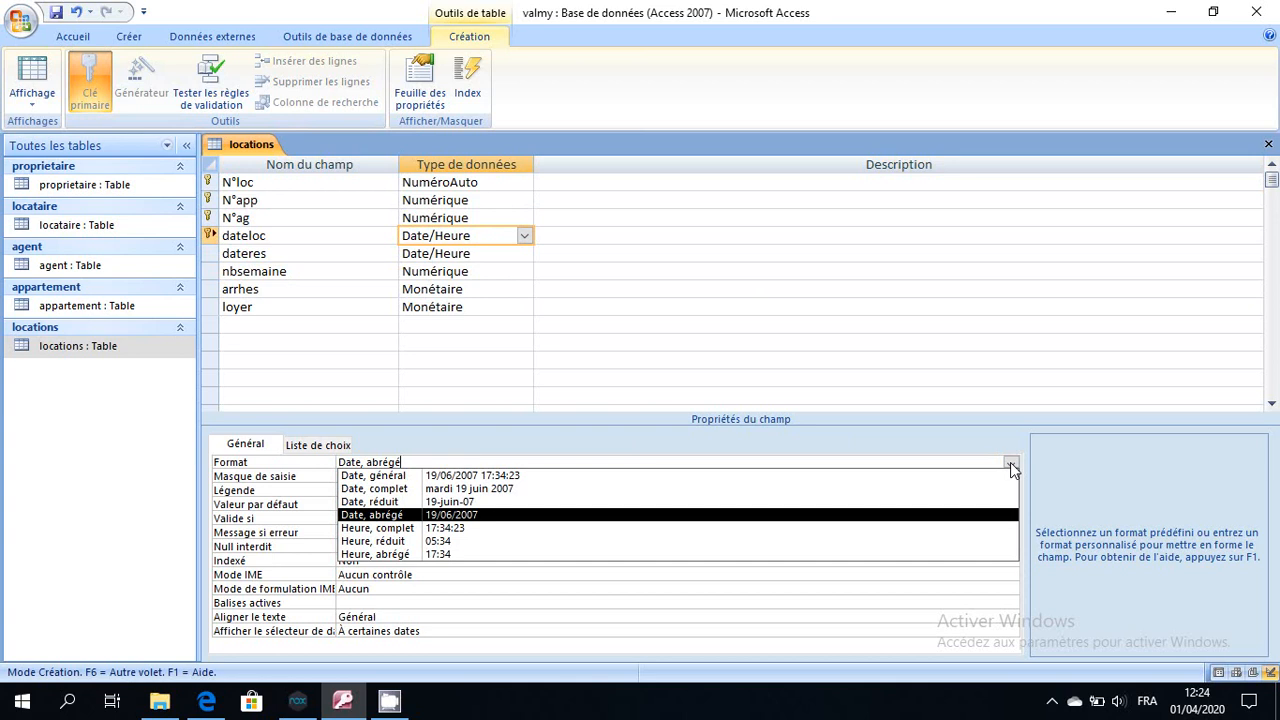
pyautogui.click(1011, 463)
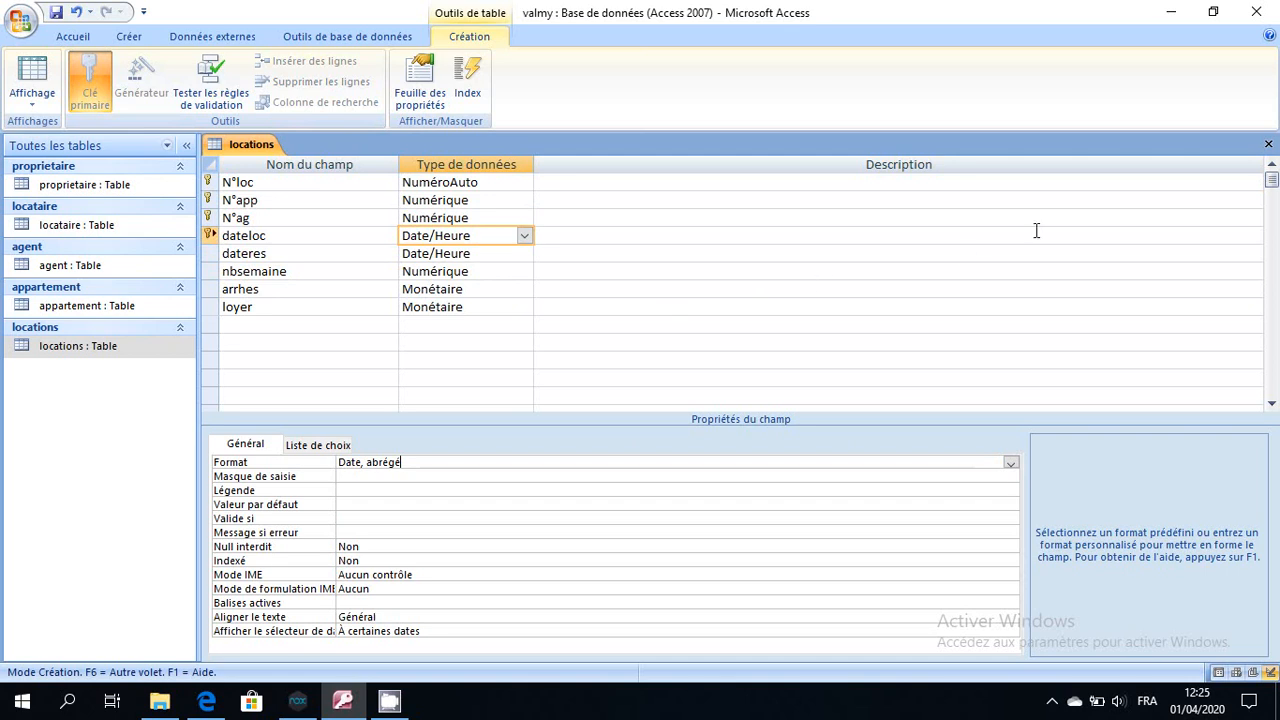
pyautogui.click(1268, 145)
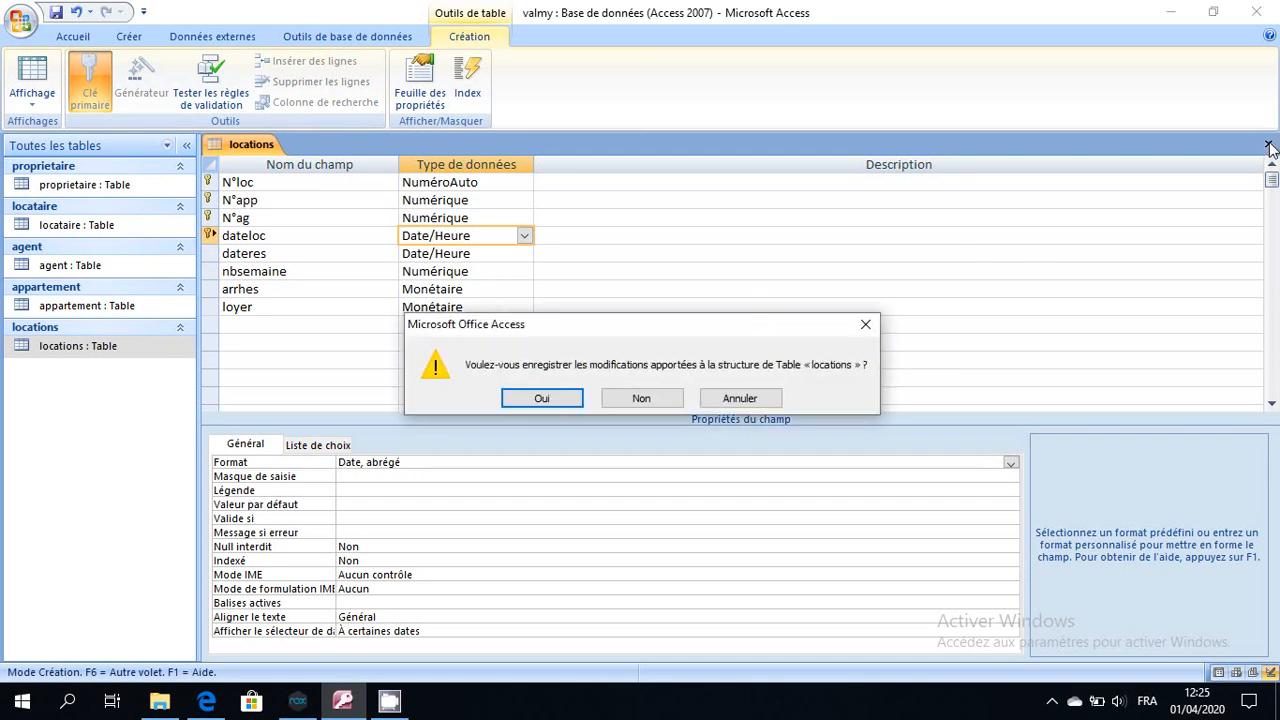
pyautogui.click(541, 398)
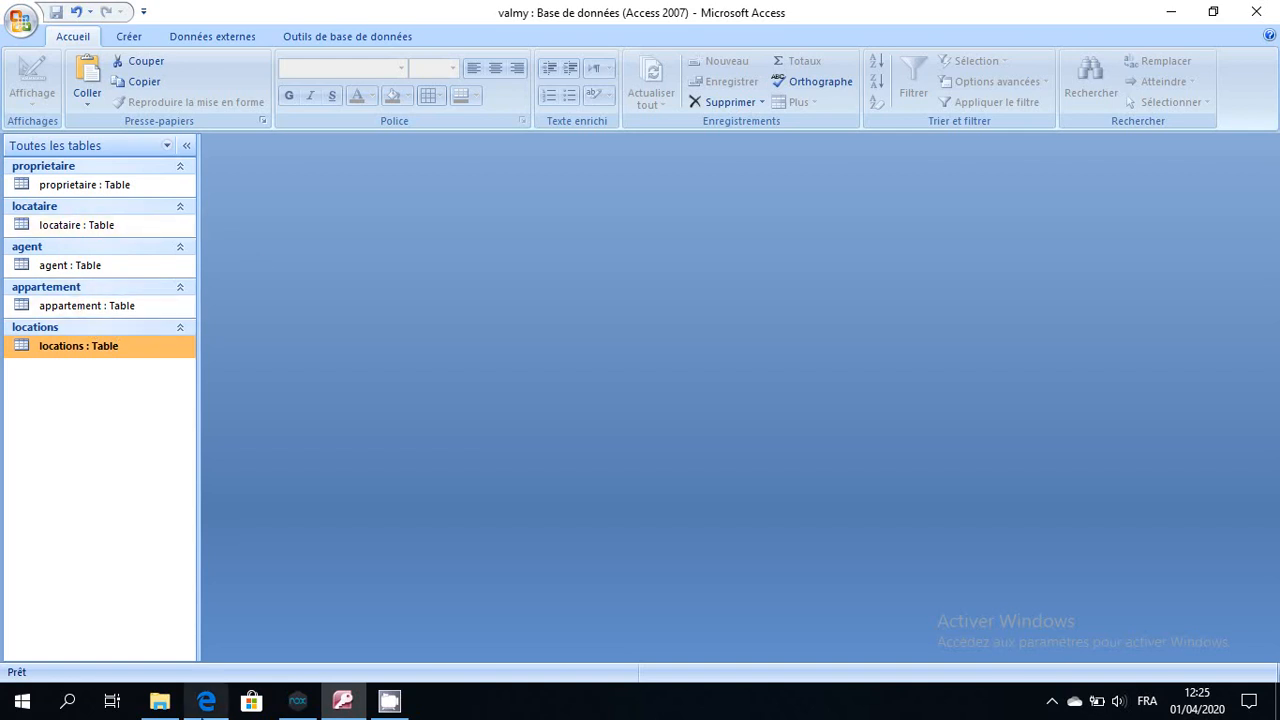
# - Switch to the exercise booklet in Edge and go to the LIER LES TABLES section
pyautogui.click(205, 703)
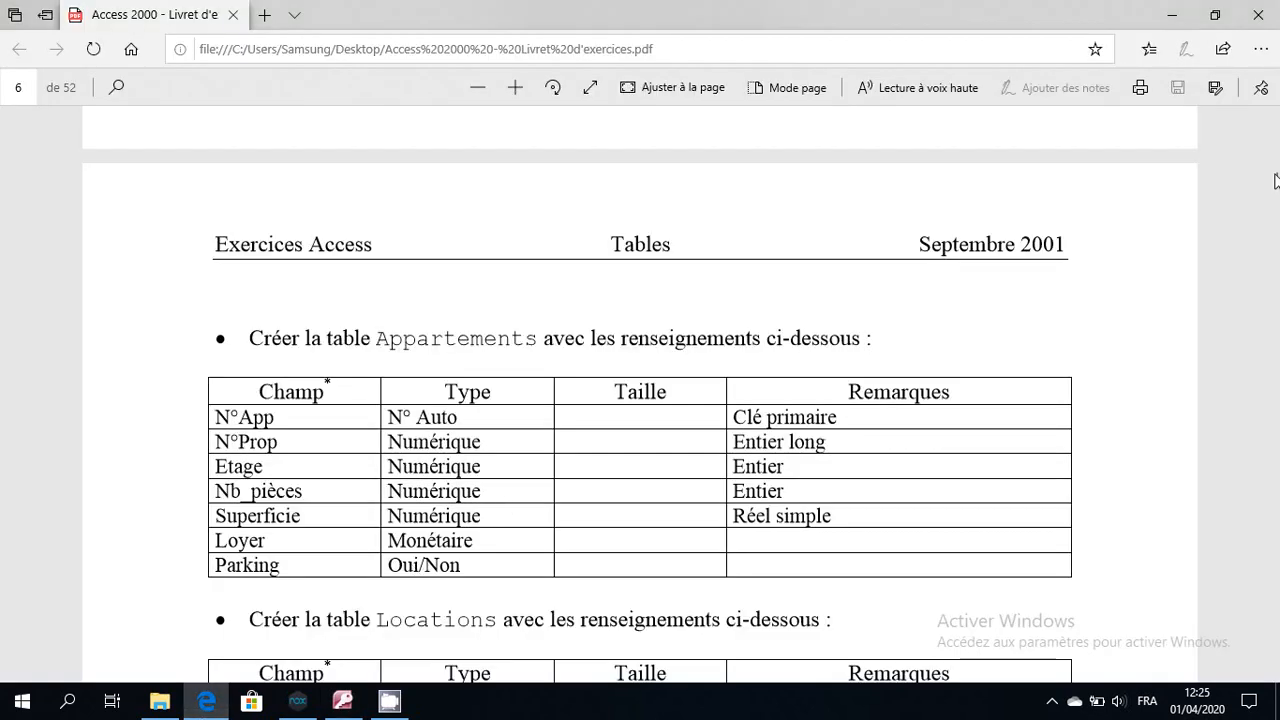
pyautogui.scroll(-3, 1274, 185)
pyautogui.moveTo(1274, 185); pyautogui.dragTo(1274, 197)
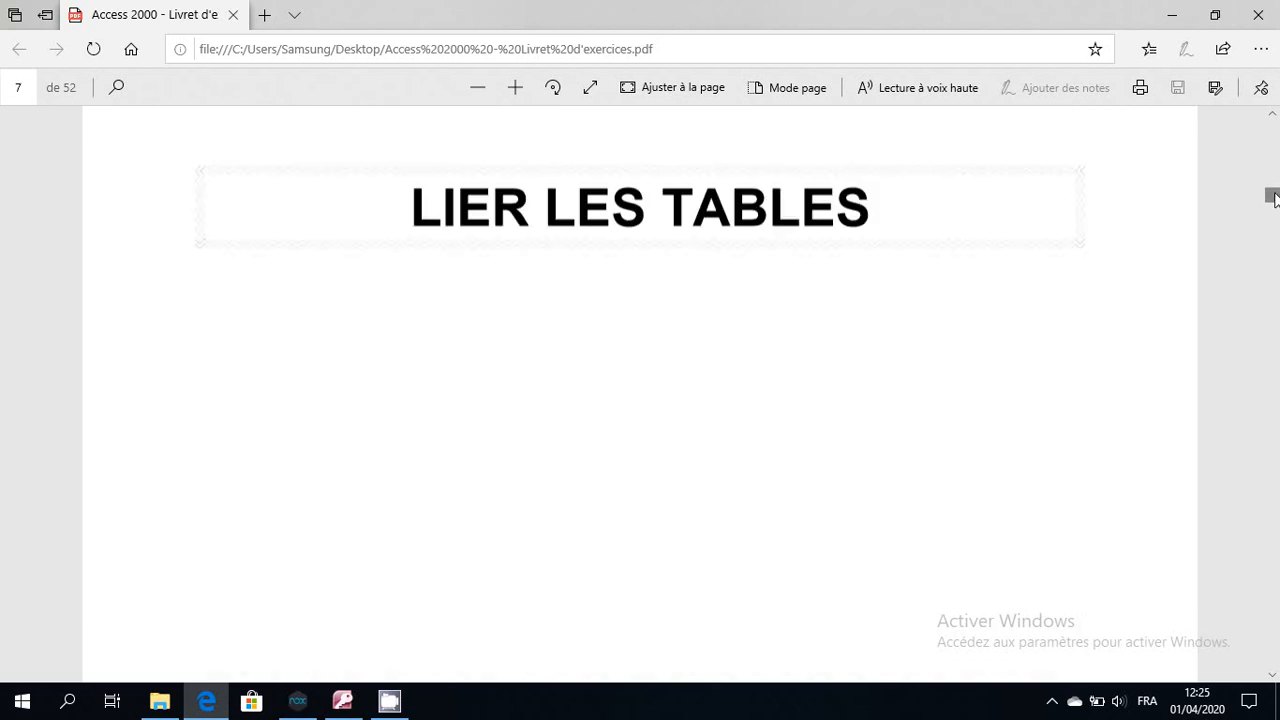
pyautogui.click(1060, 704)
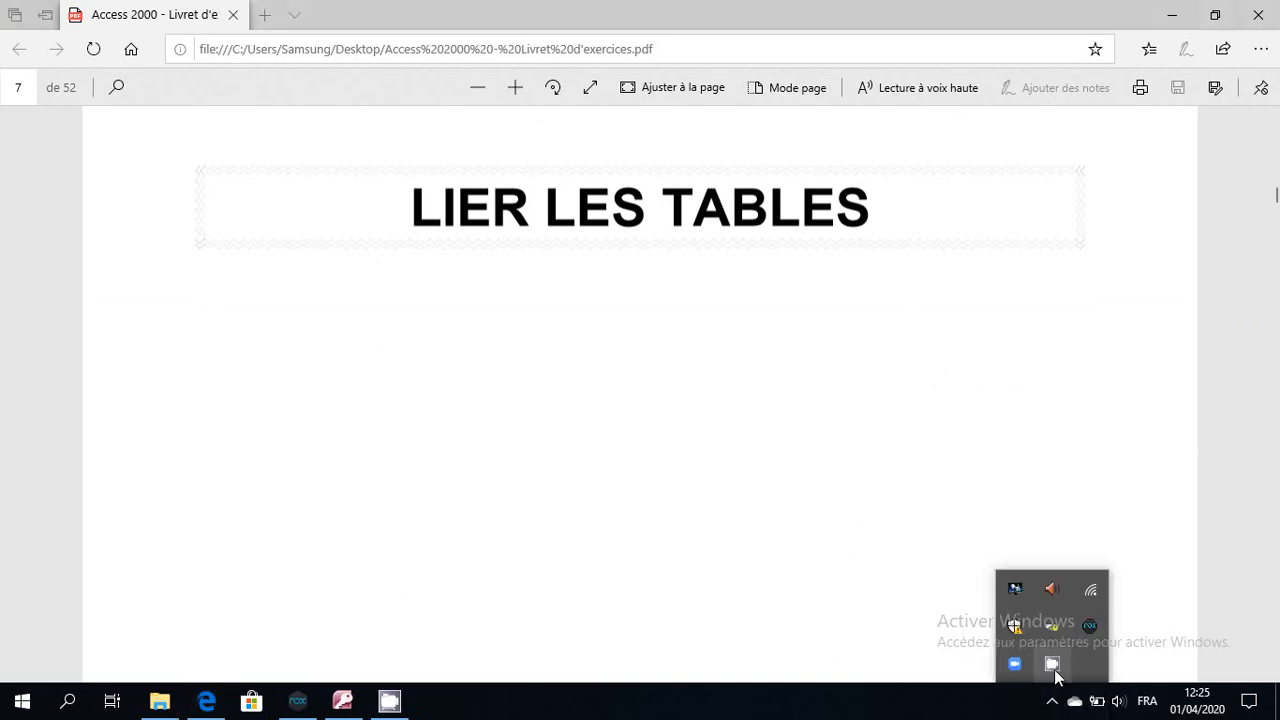